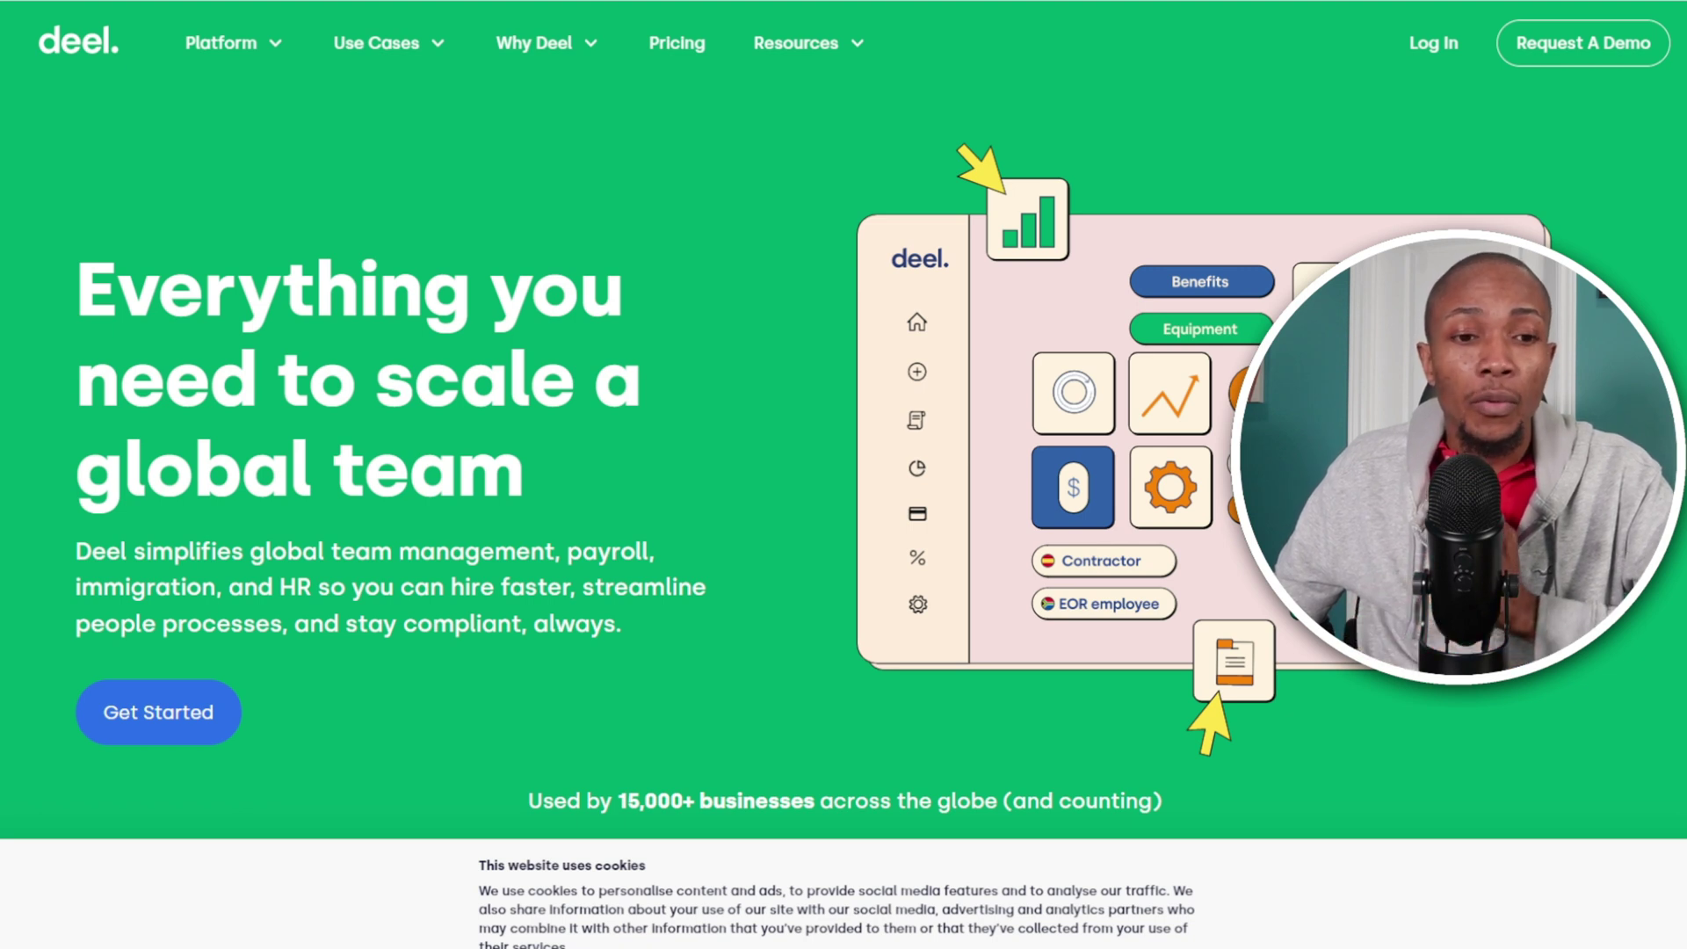
# - Create a new Deel account as a contractor using the filled sign-up form
pyautogui.click(122, 718)
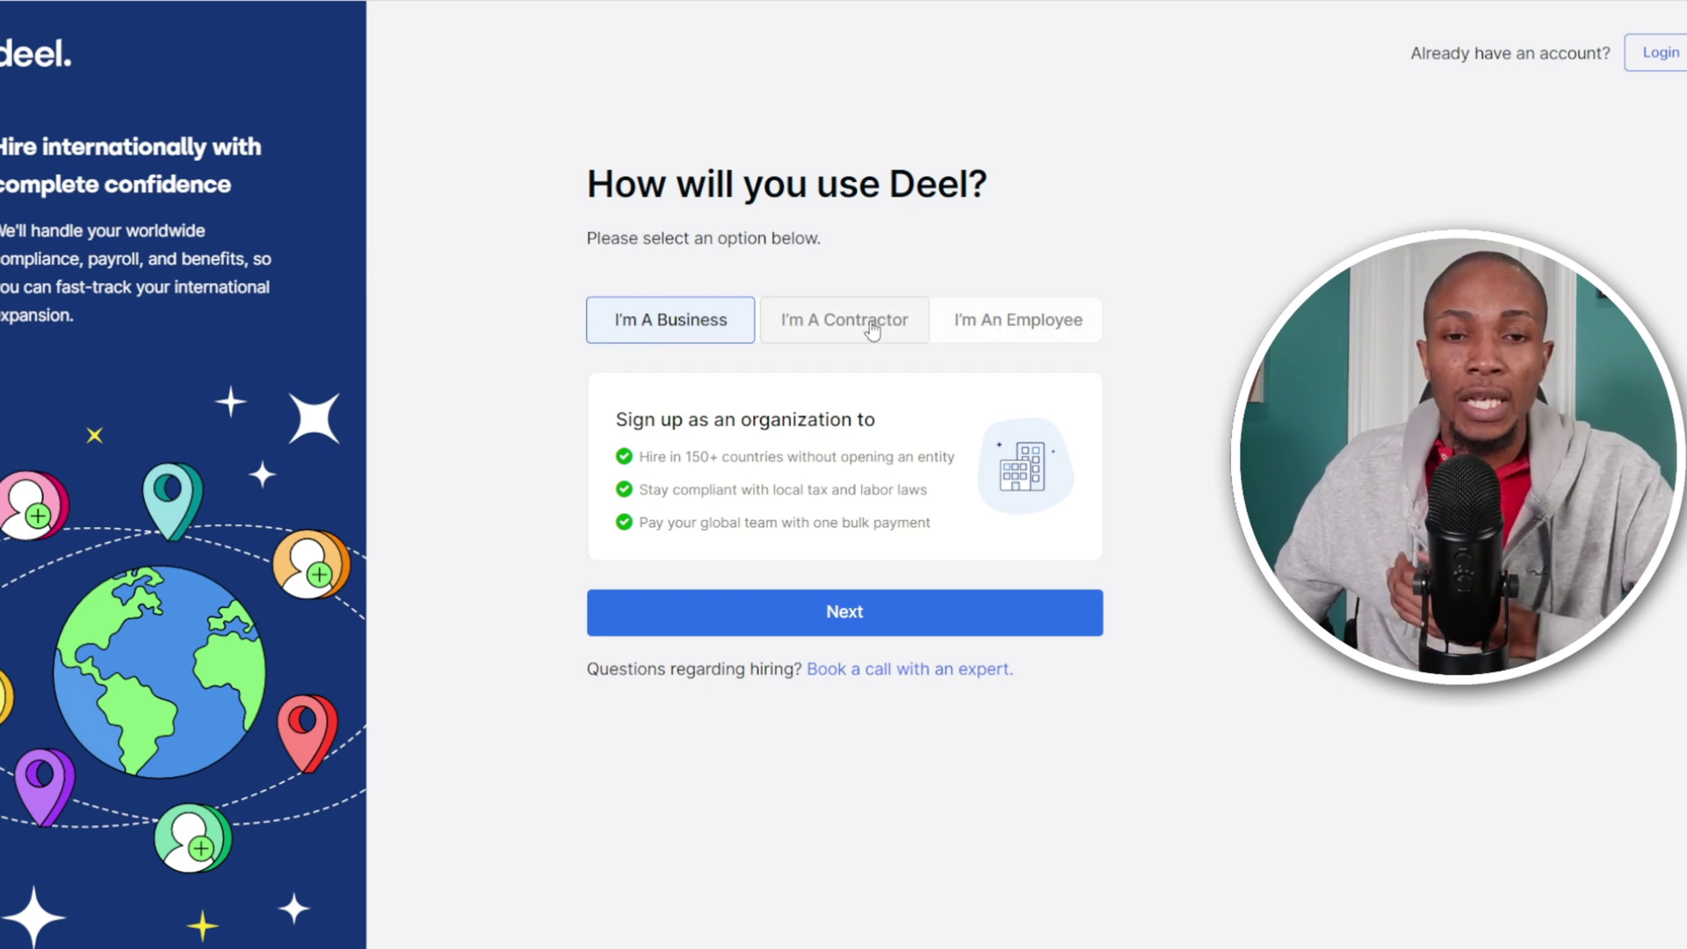
pyautogui.click(819, 323)
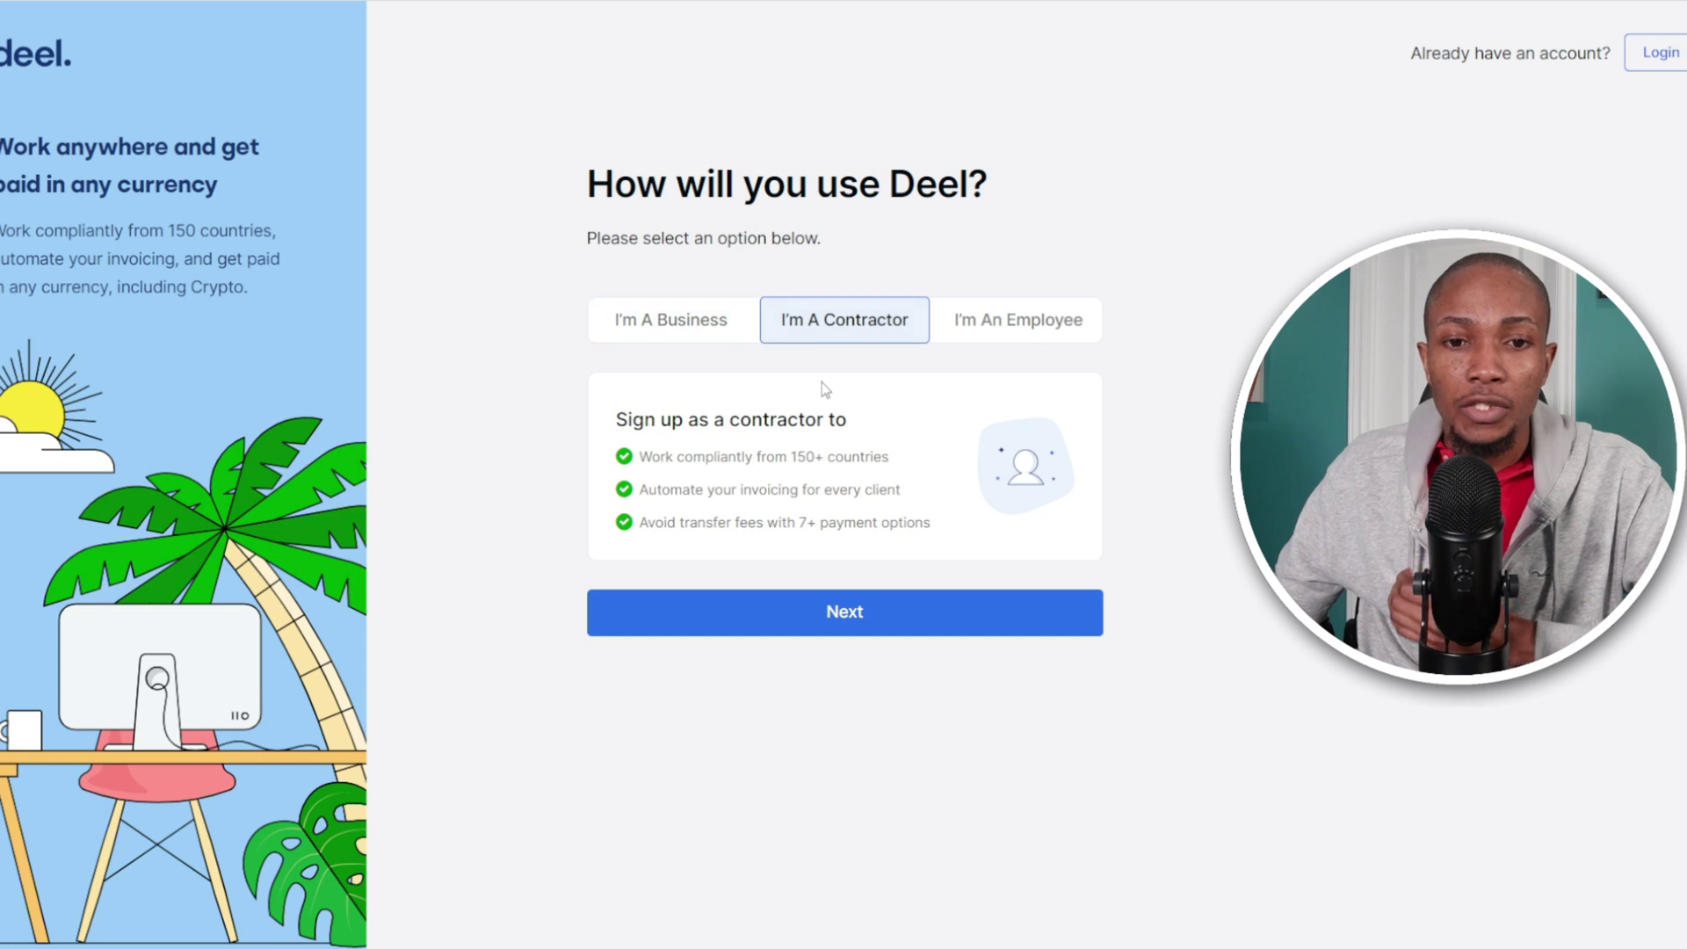
pyautogui.click(803, 615)
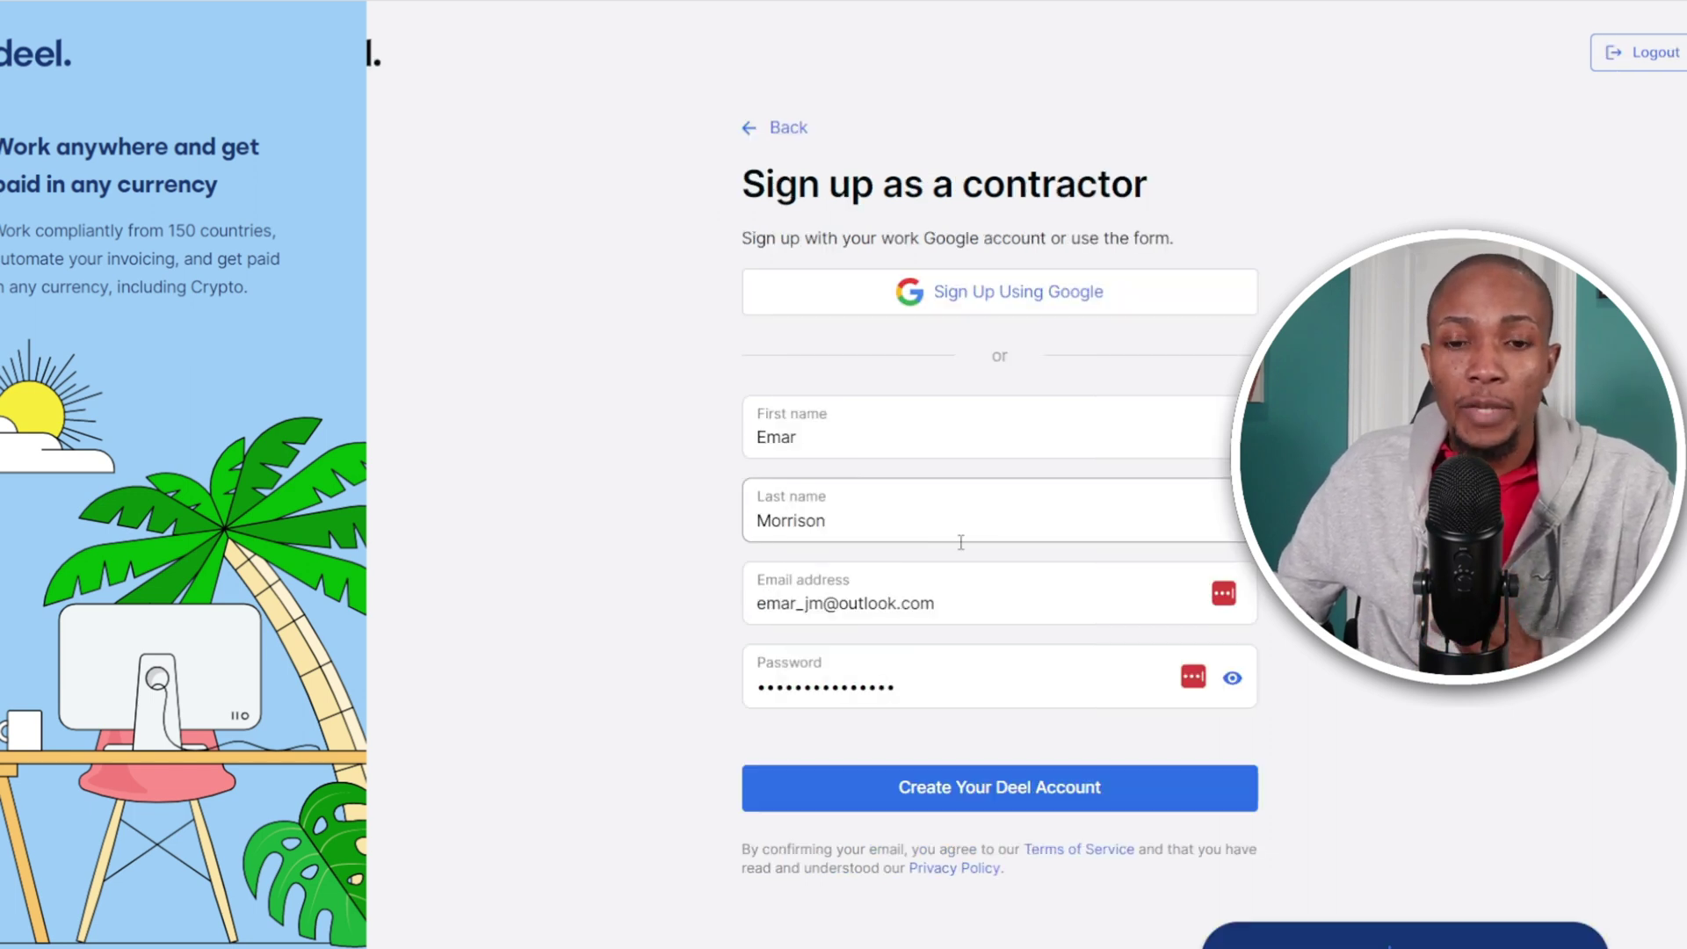
pyautogui.click(971, 793)
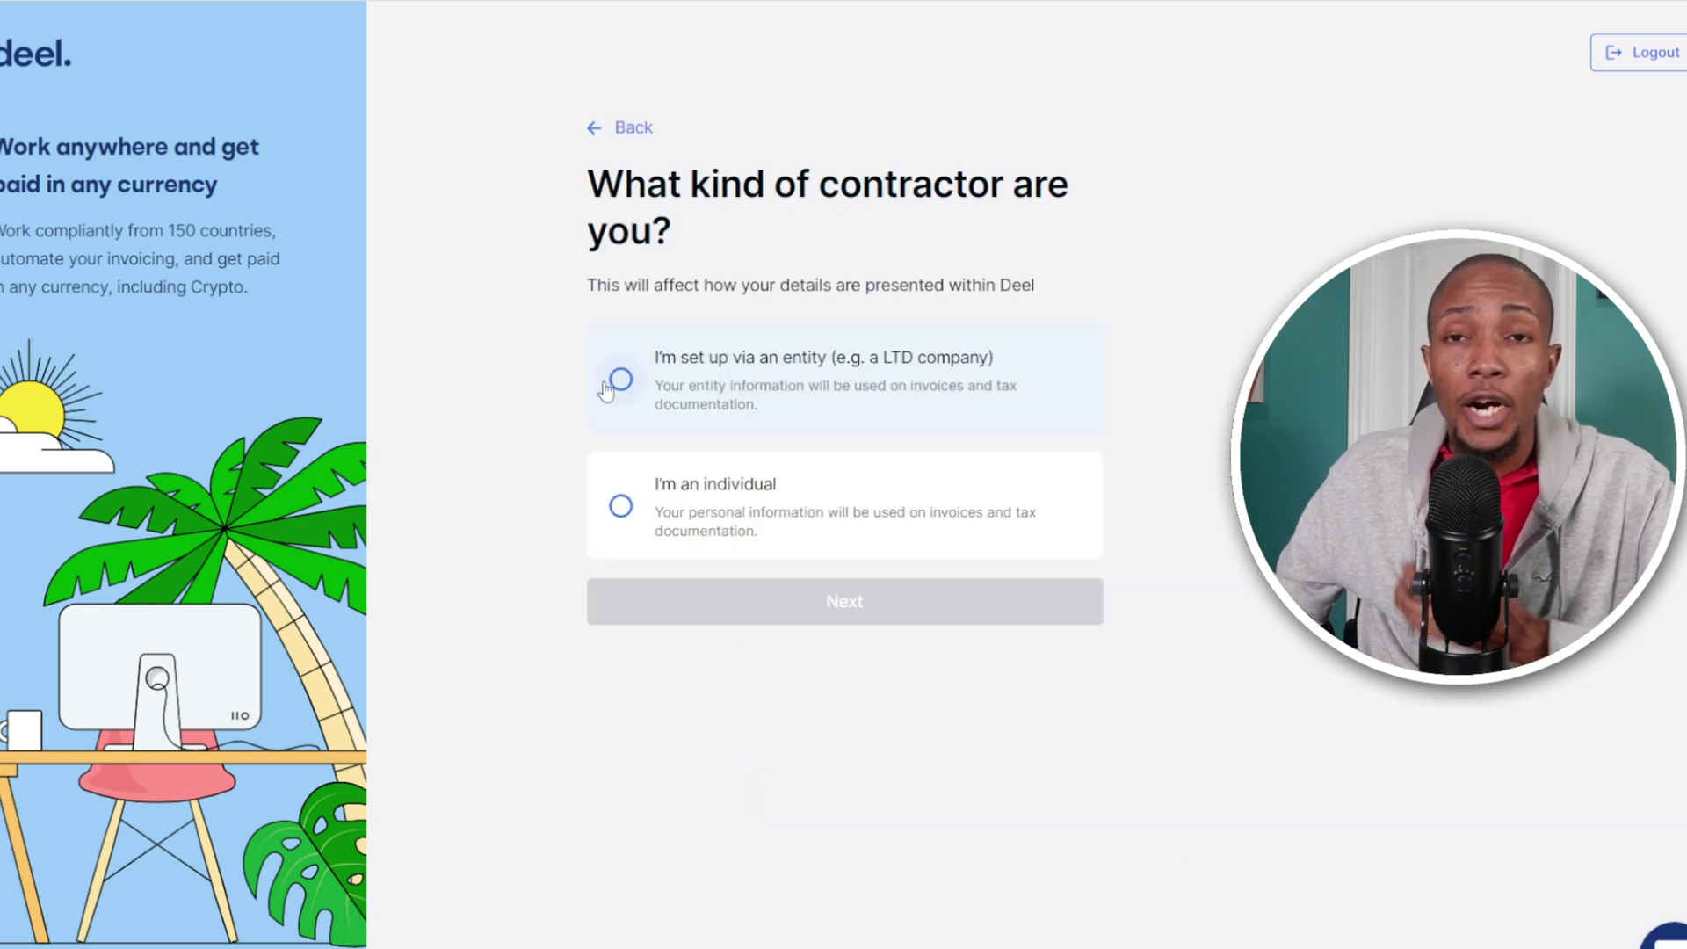
# - Register as an individual contractor and confirm the email from Deel's welcome message
pyautogui.click(621, 507)
pyautogui.click(819, 605)
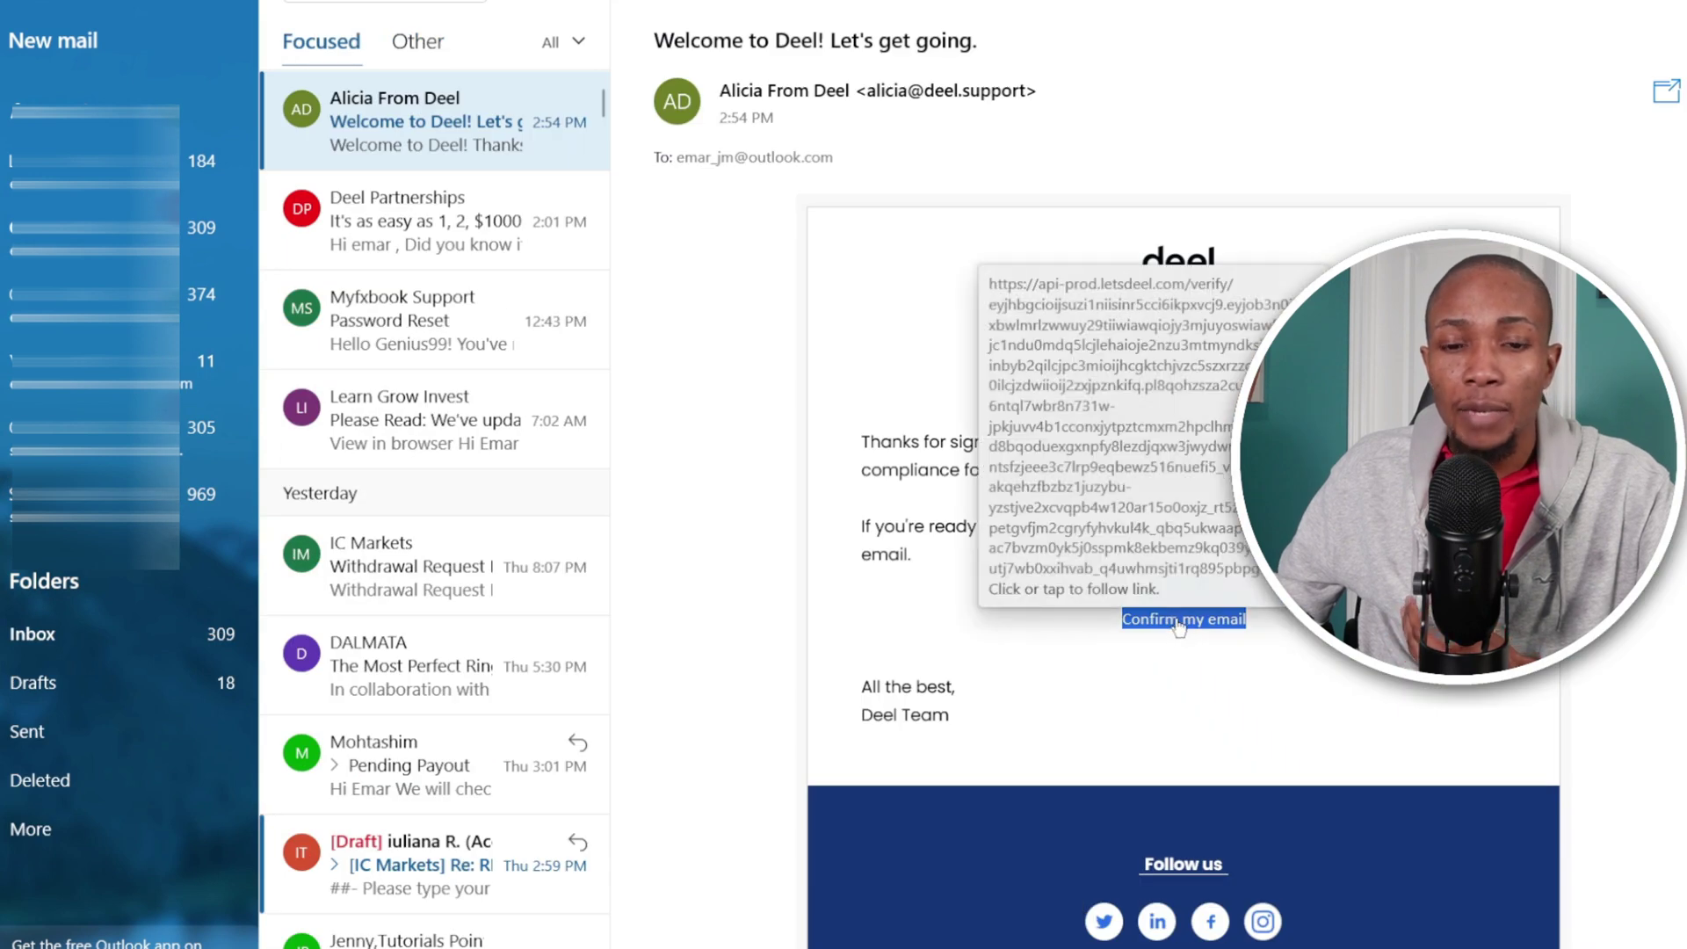
pyautogui.click(1178, 626)
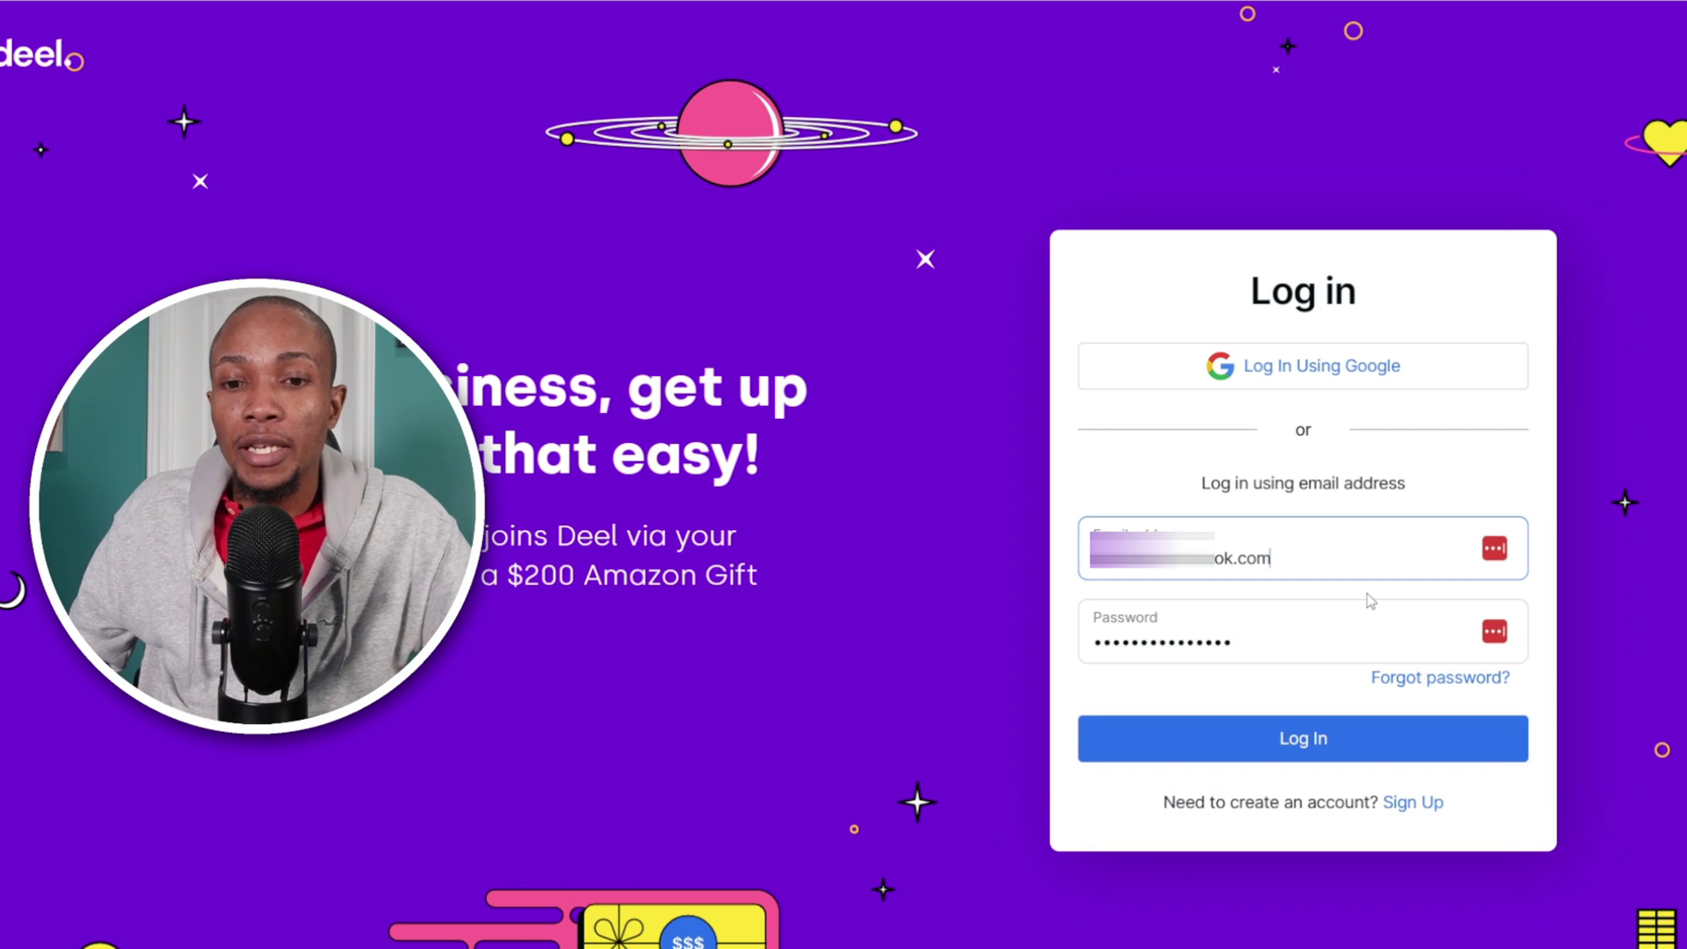
# - Log in and open the emailed 2 Factor Authentication Code message
pyautogui.click(1295, 735)
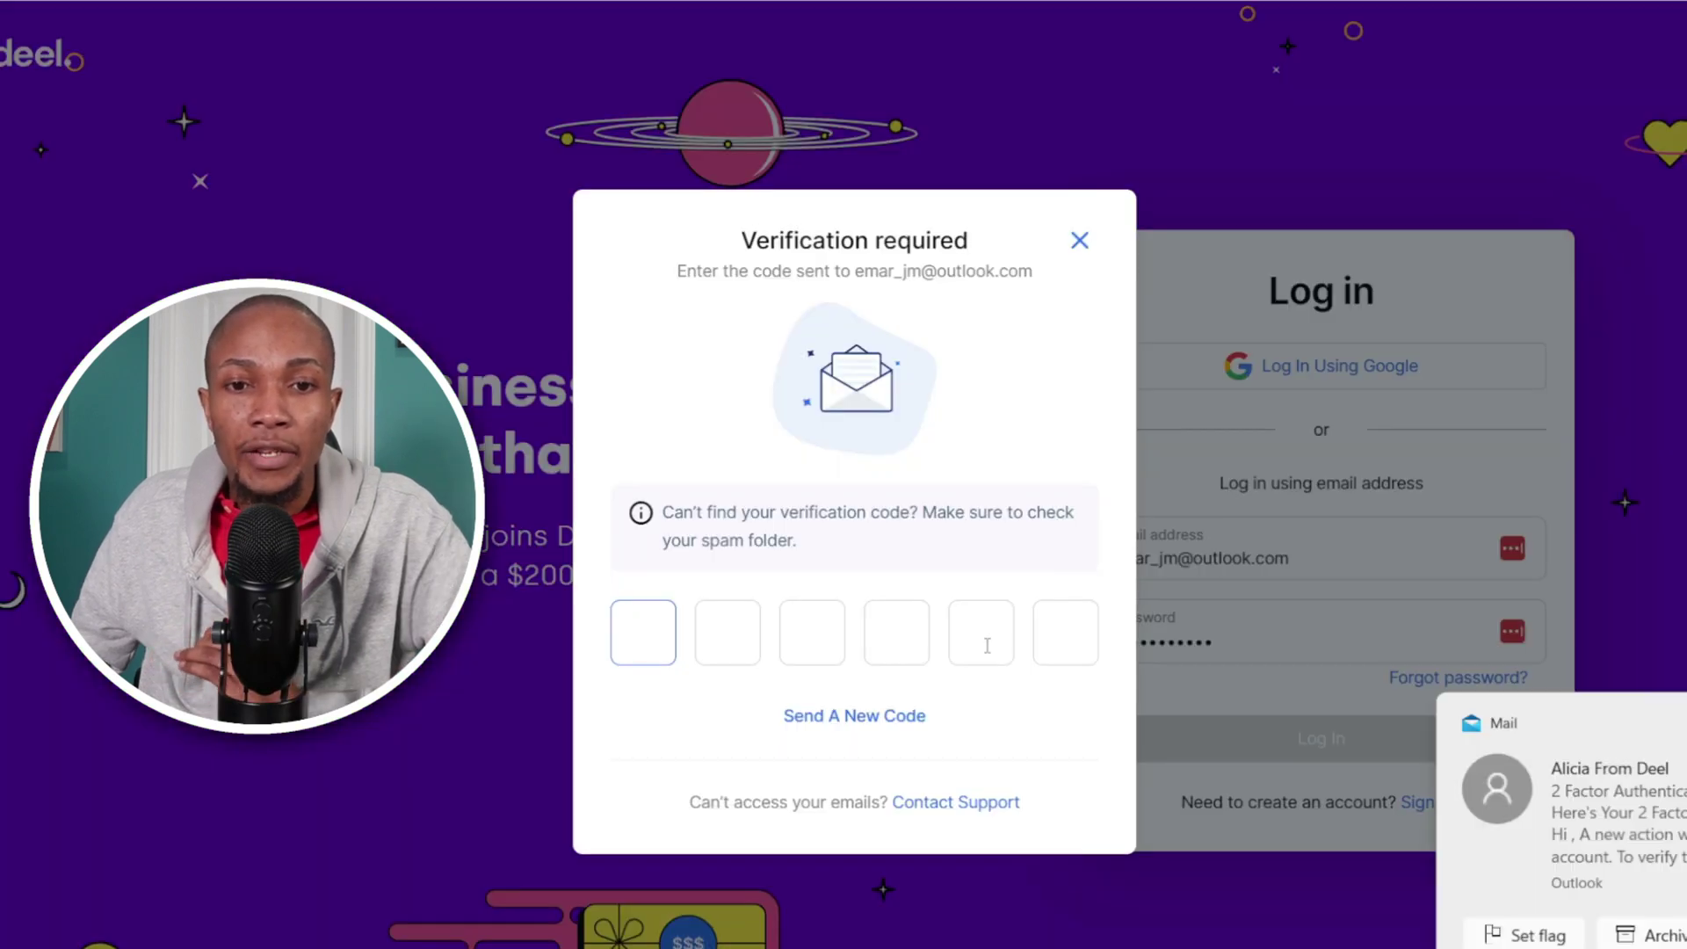
pyautogui.click(1481, 801)
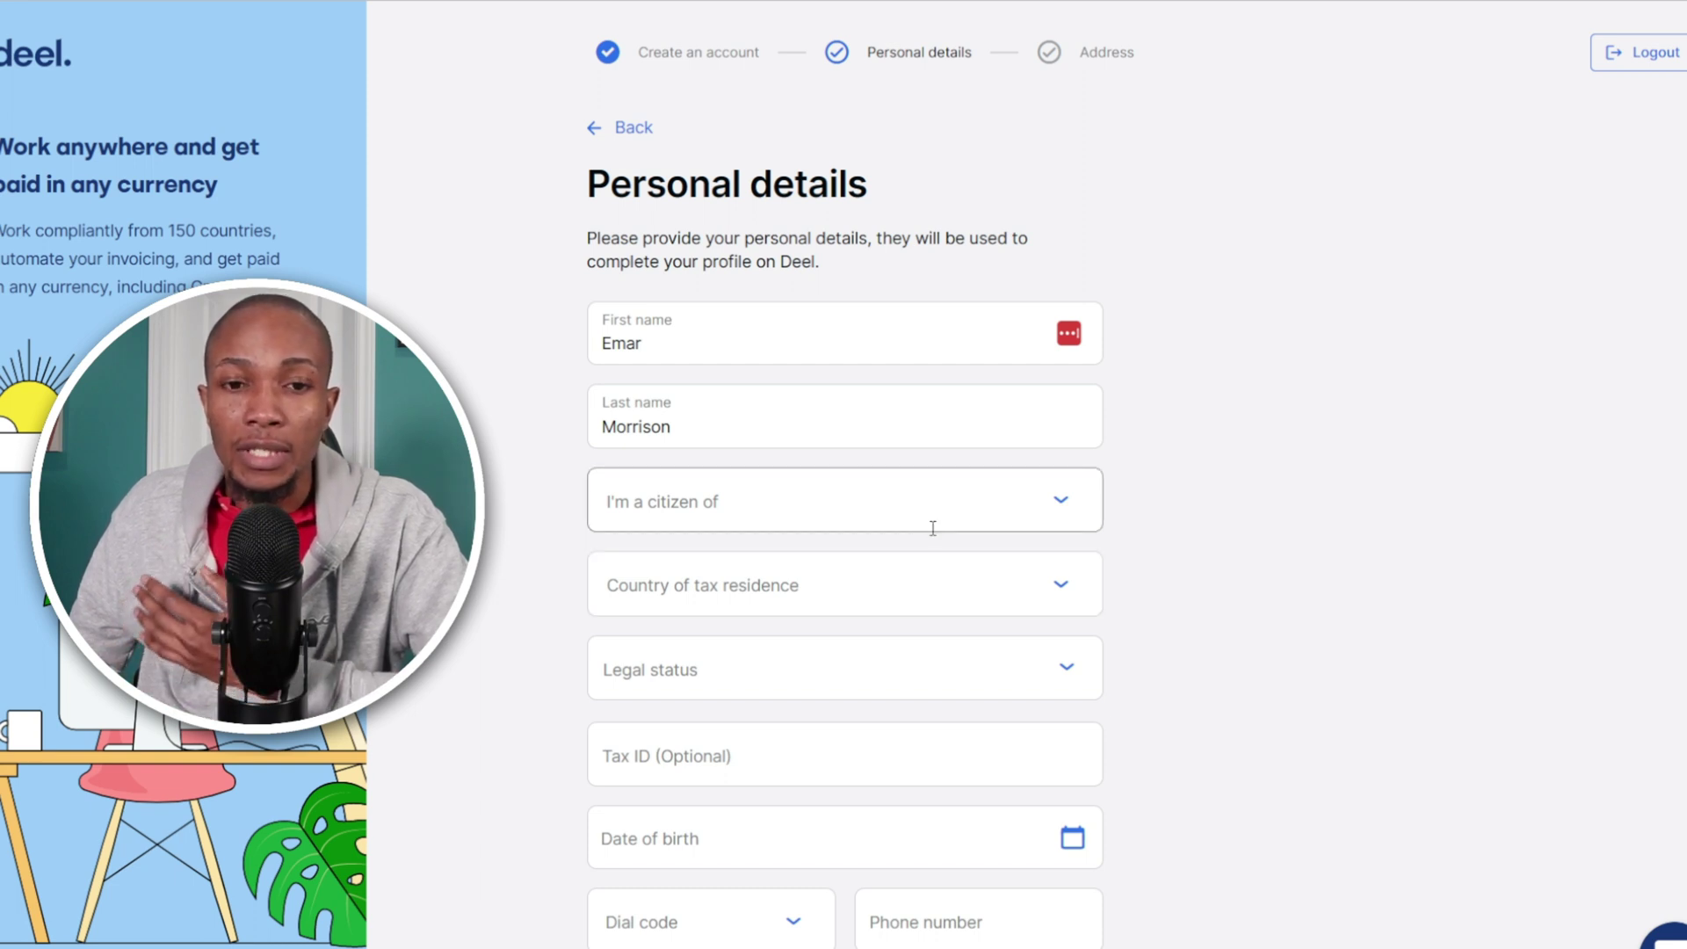
# - Set citizenship and tax residence to Jamaica and legal status to Individual
pyautogui.click(772, 493)
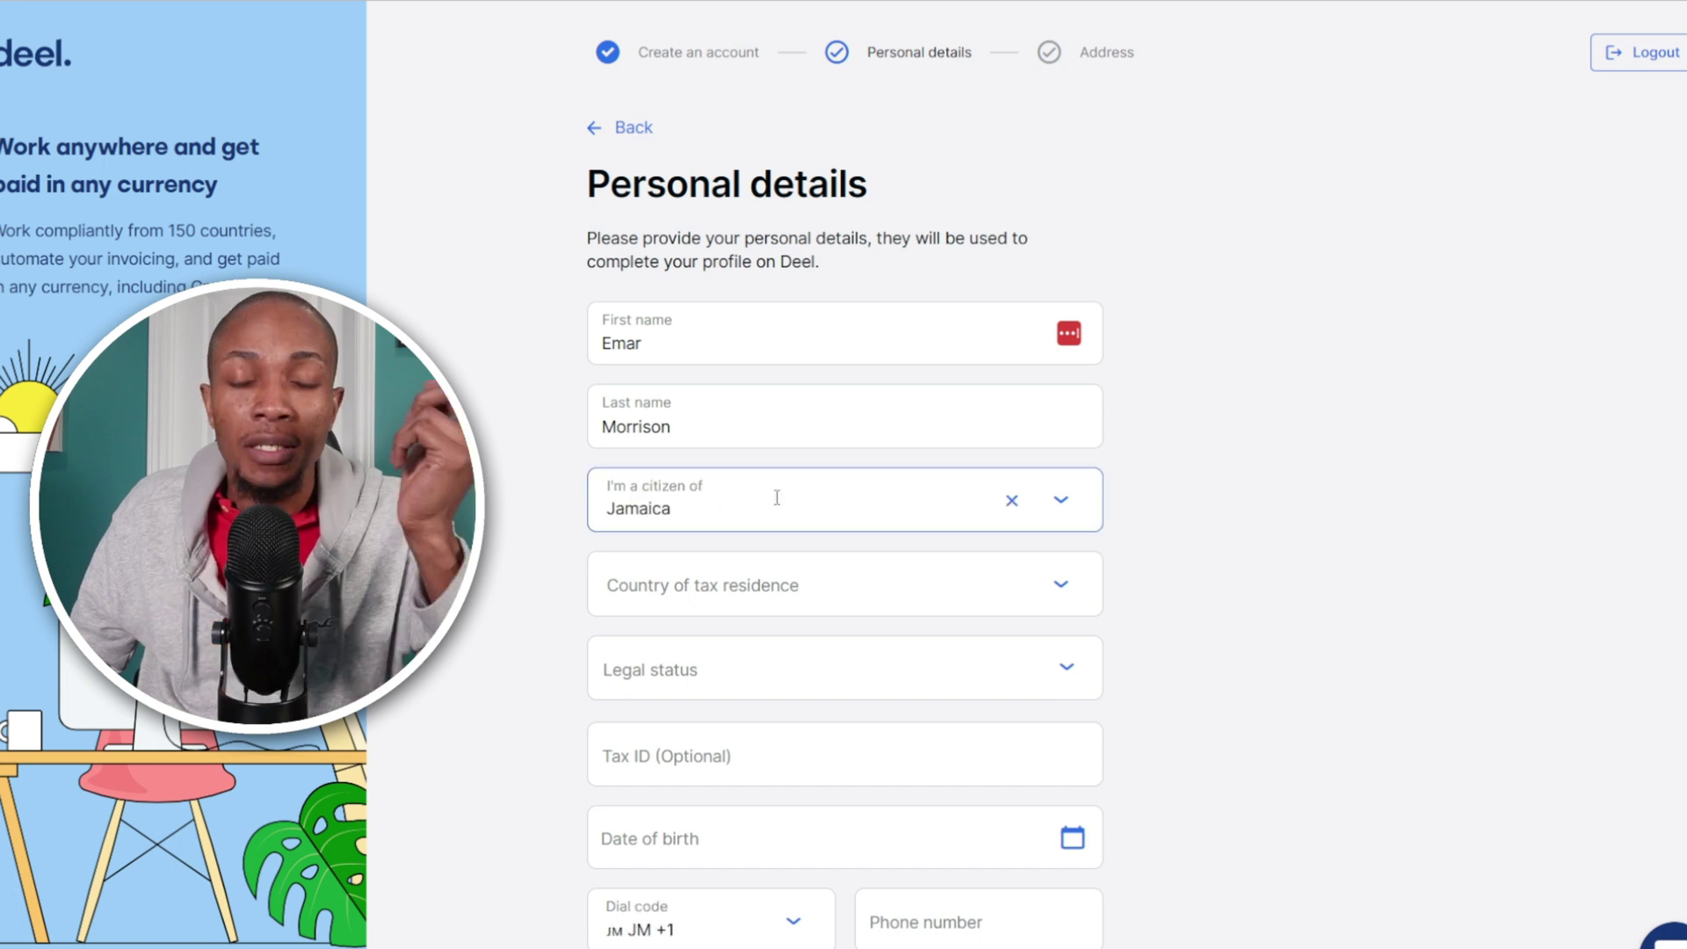
pyautogui.click(1033, 594)
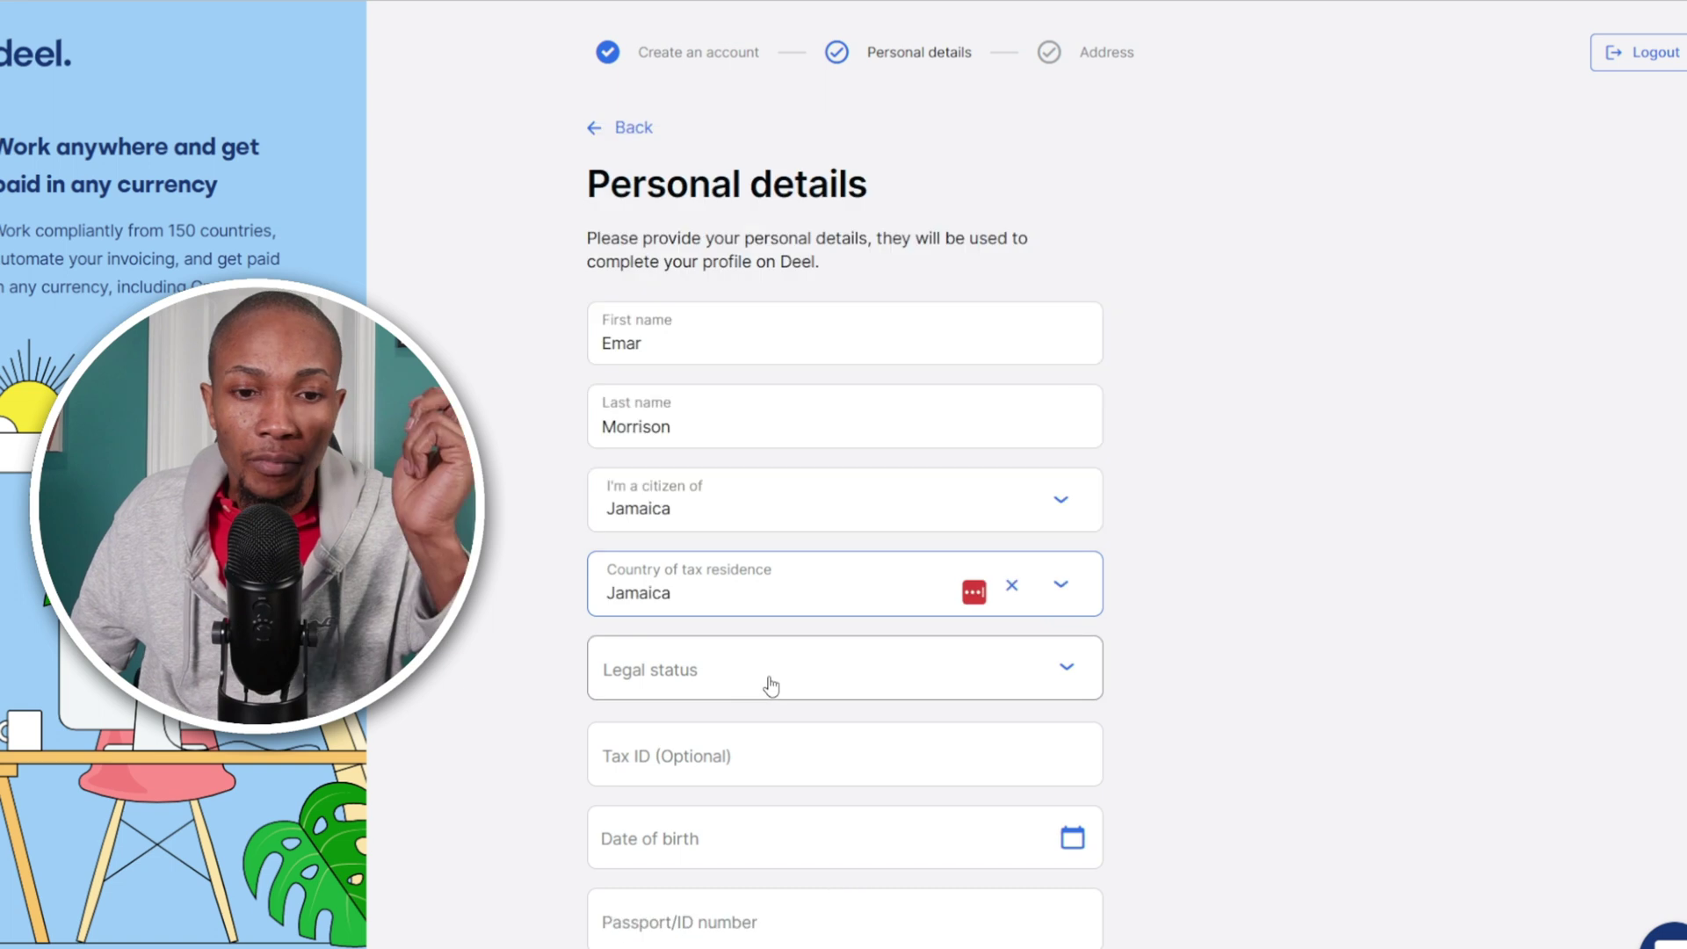
pyautogui.click(768, 676)
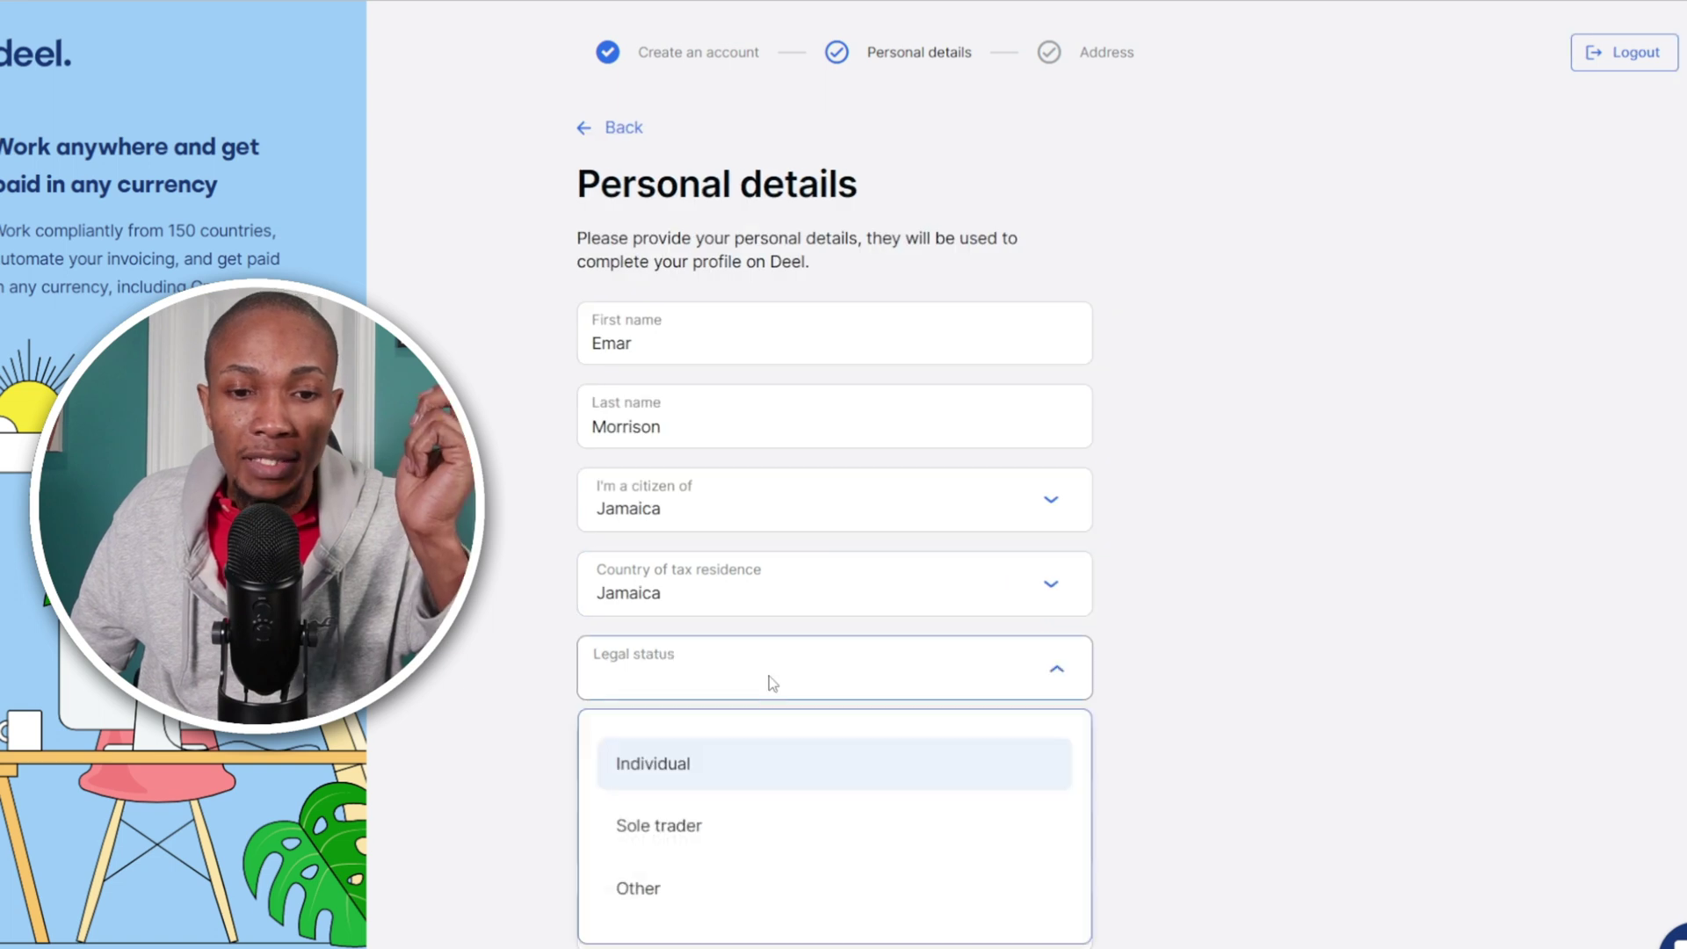
pyautogui.click(680, 773)
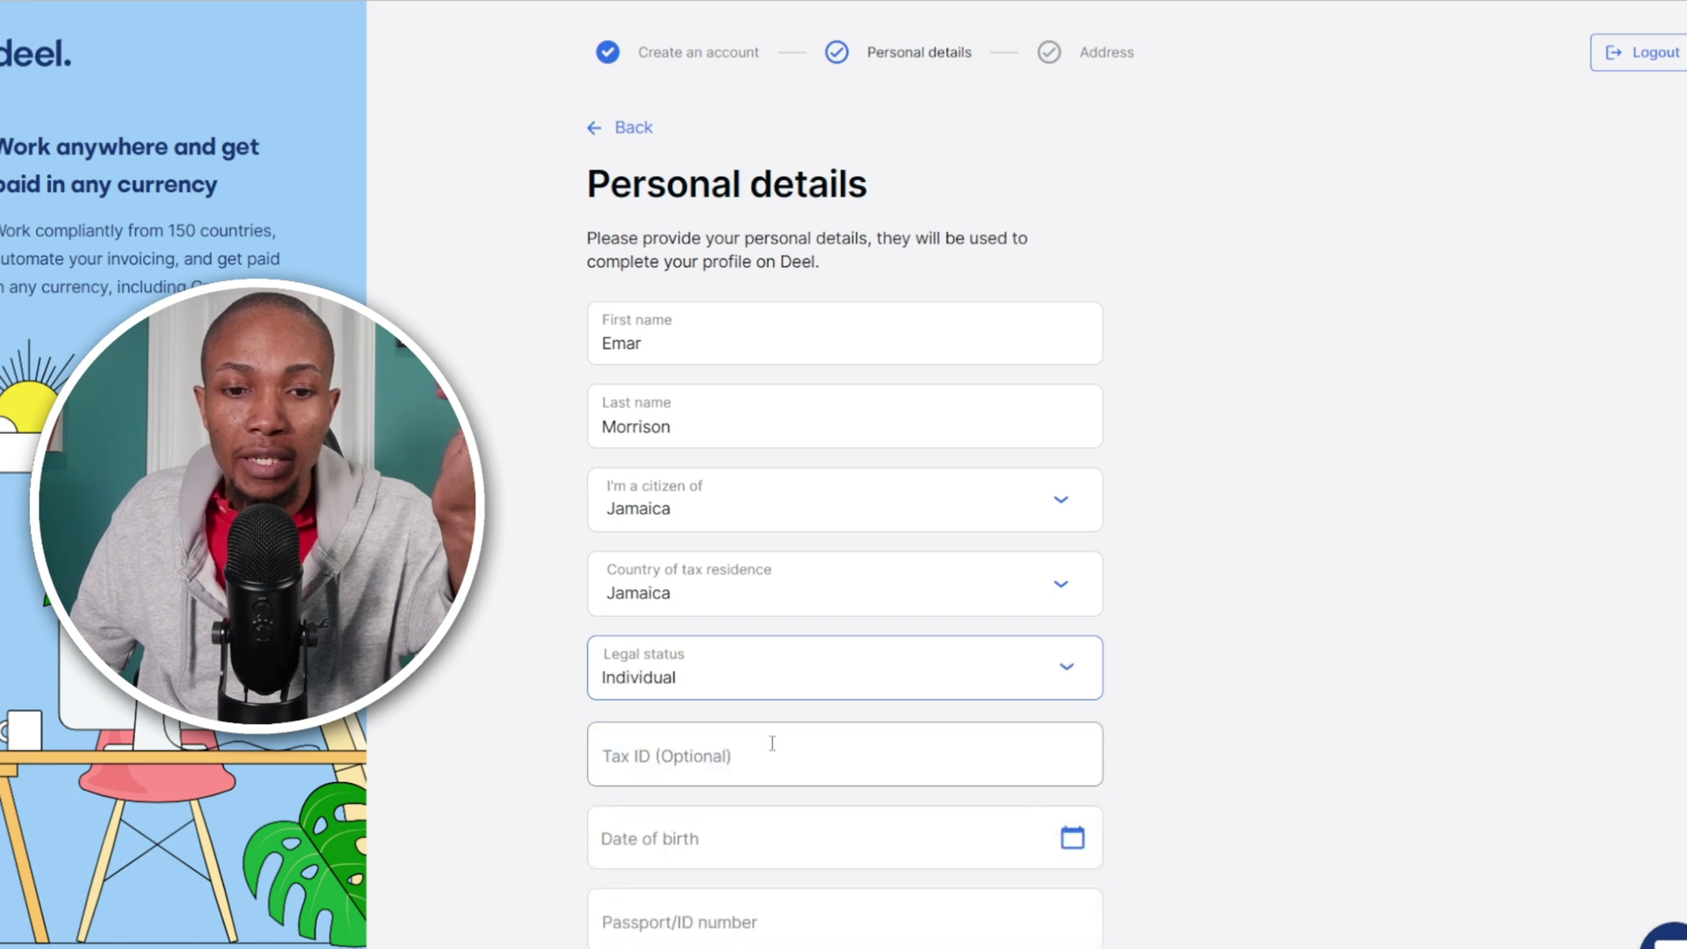
pyautogui.scroll(-2, 772, 743)
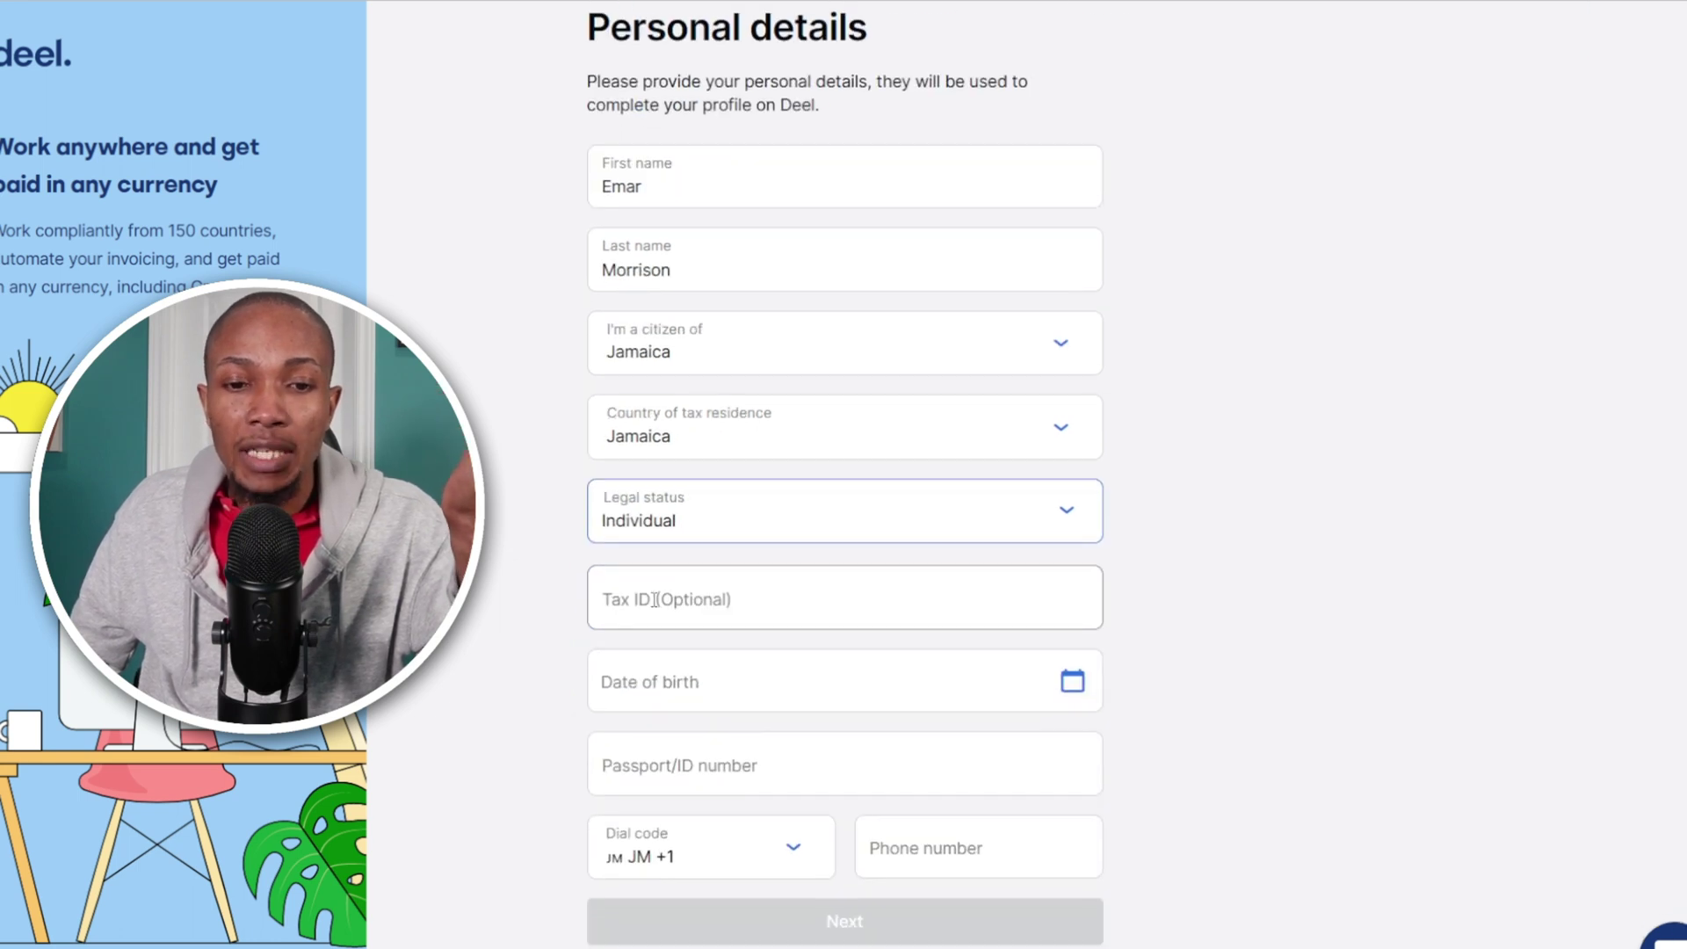
# - Fill in ID number, date of birth and the Spanish Town address, then complete the profile
pyautogui.click(627, 762)
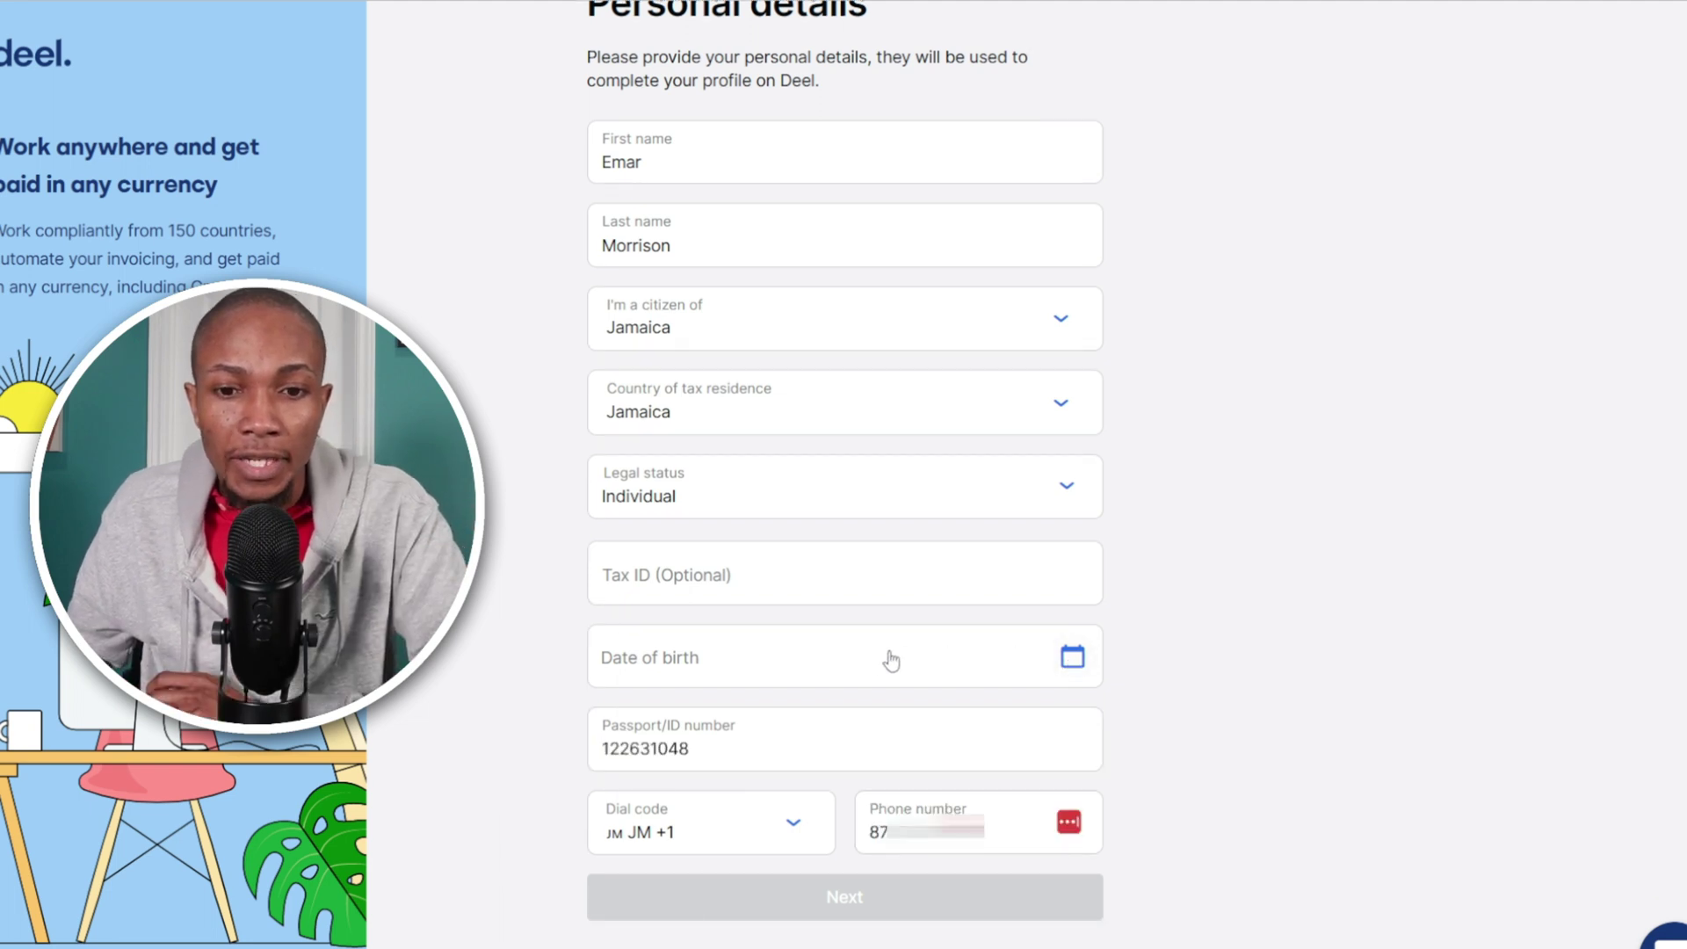
pyautogui.click(871, 662)
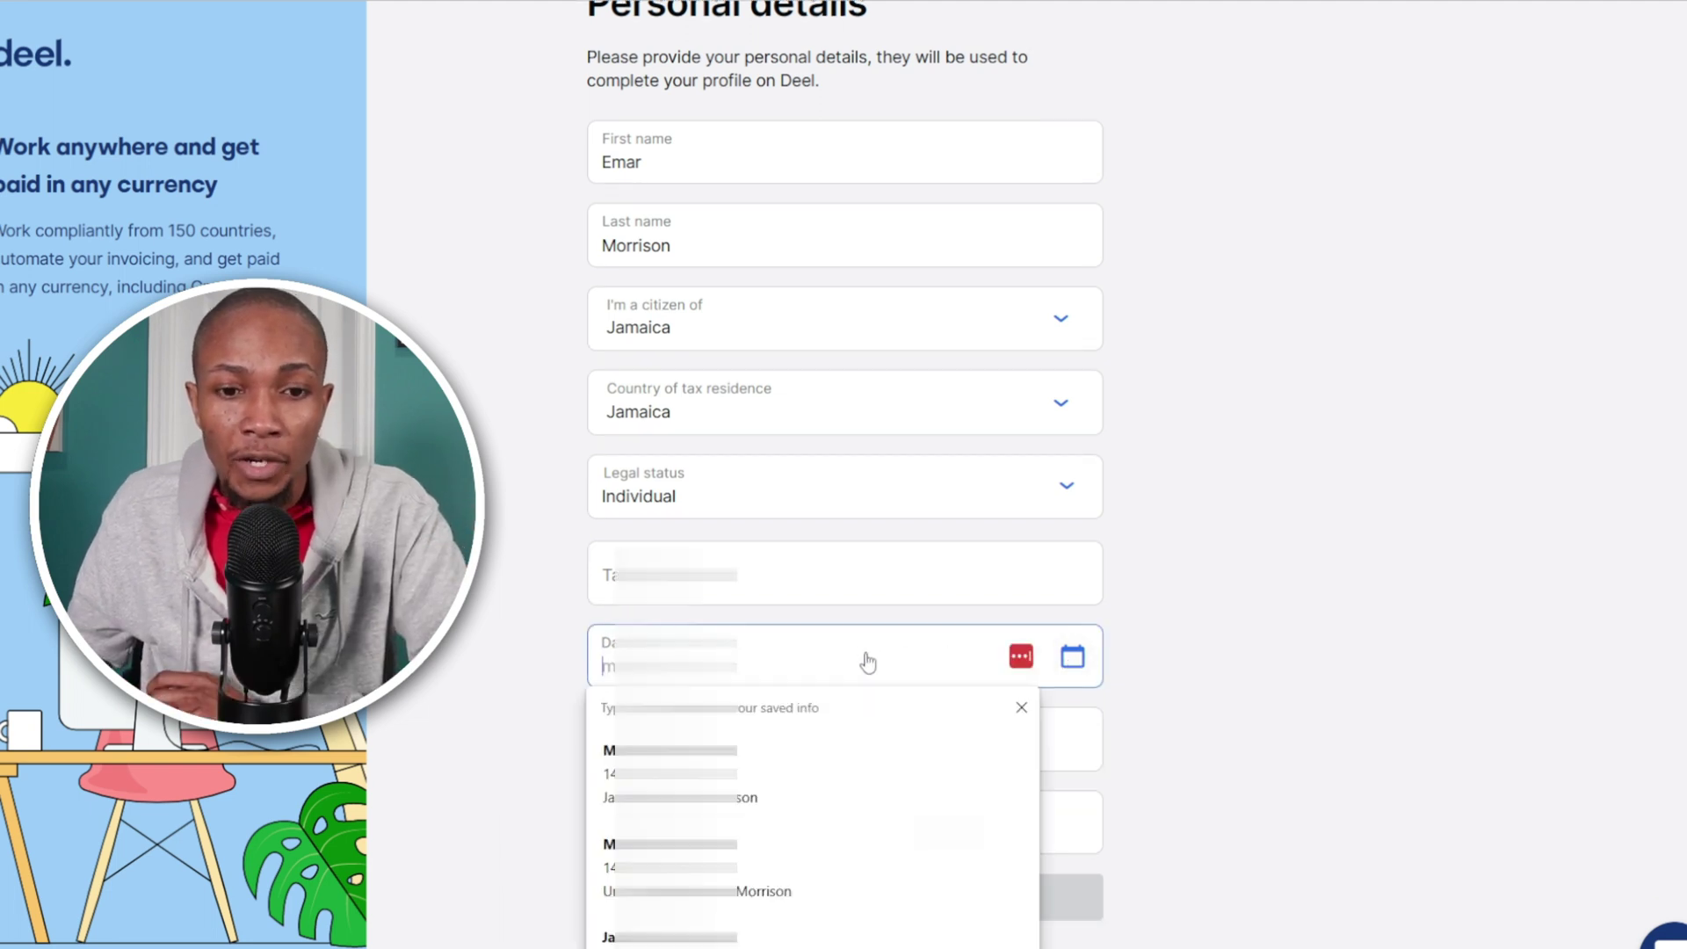
pyautogui.click(752, 752)
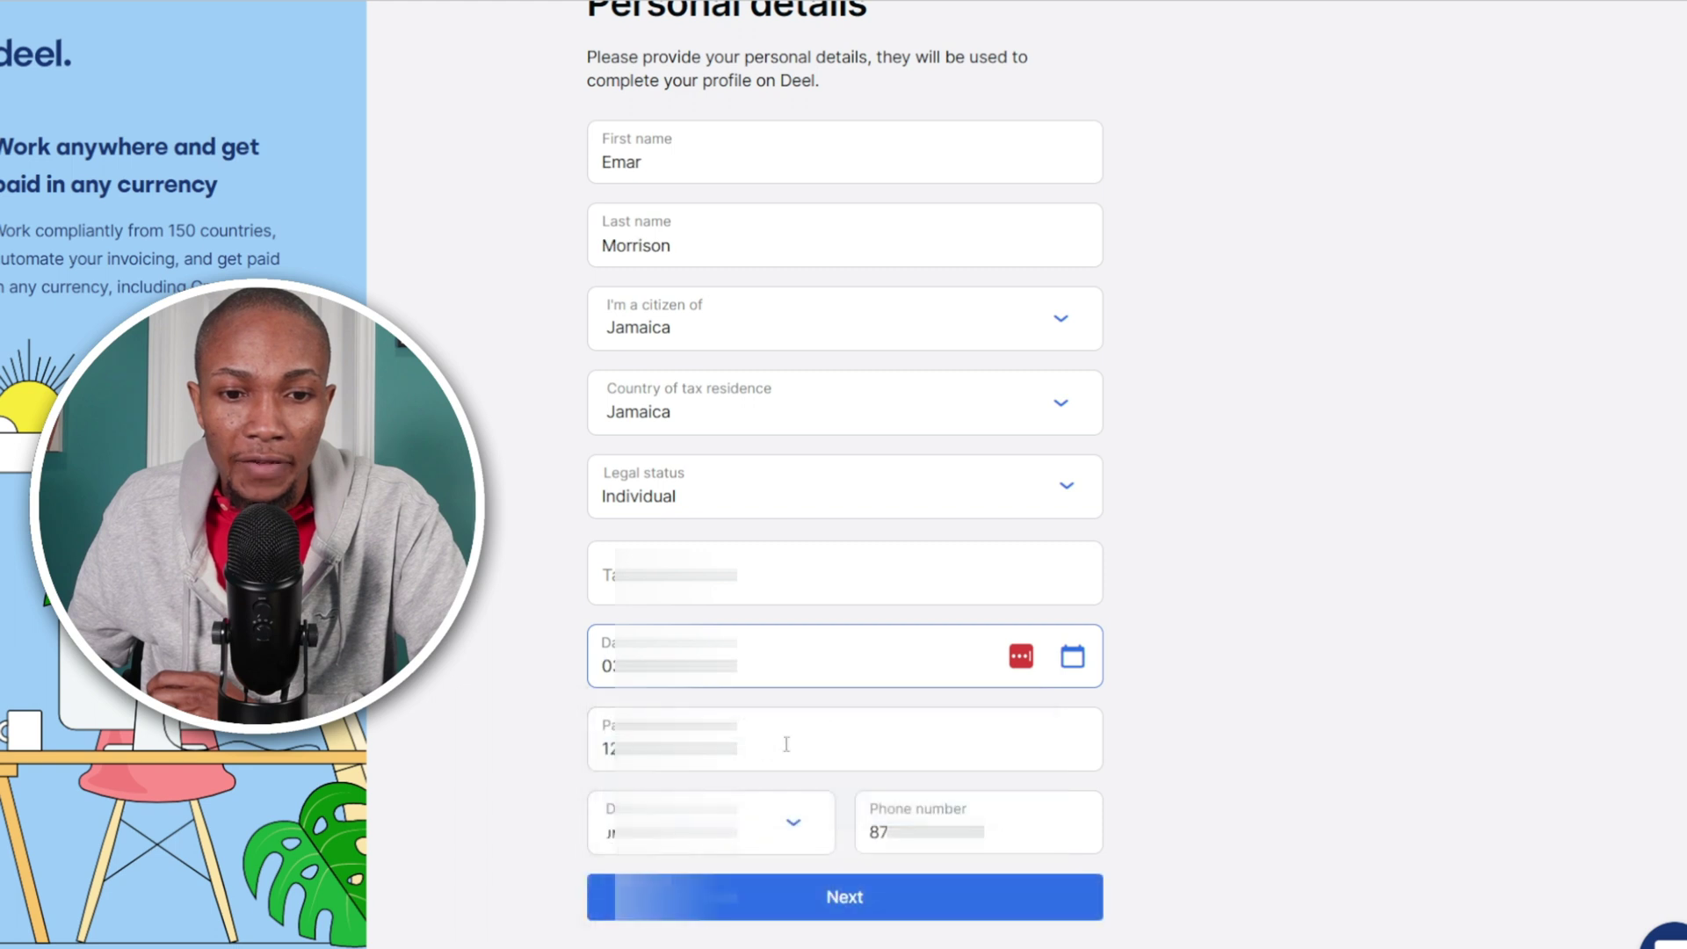
pyautogui.click(830, 900)
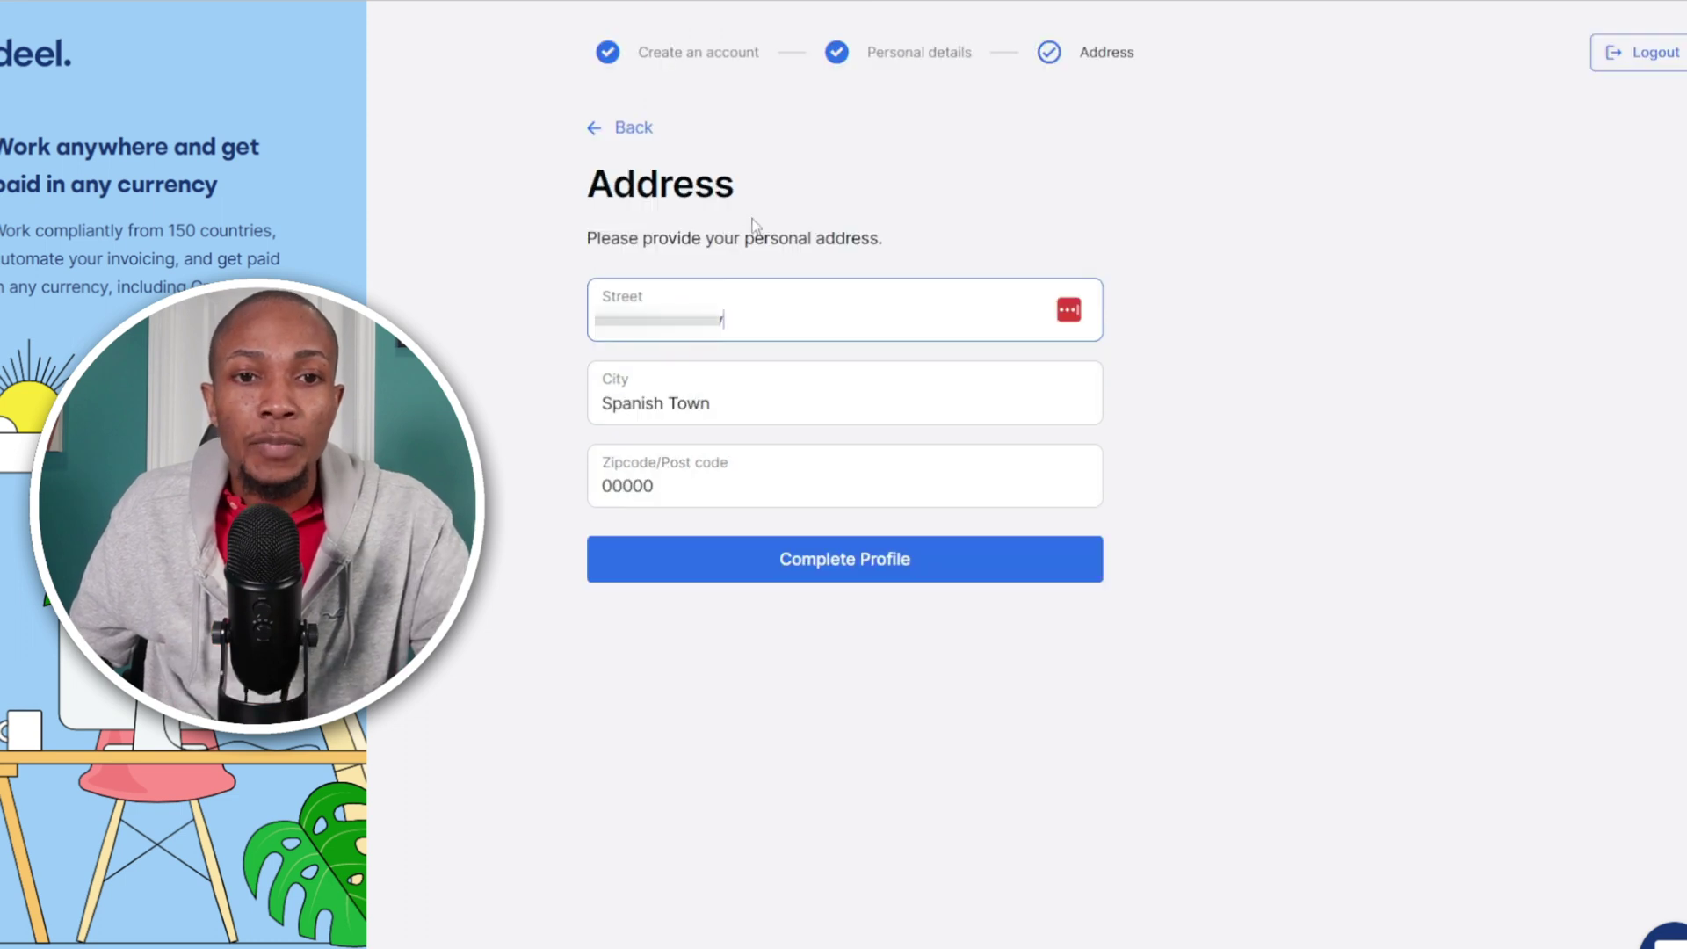
pyautogui.click(796, 563)
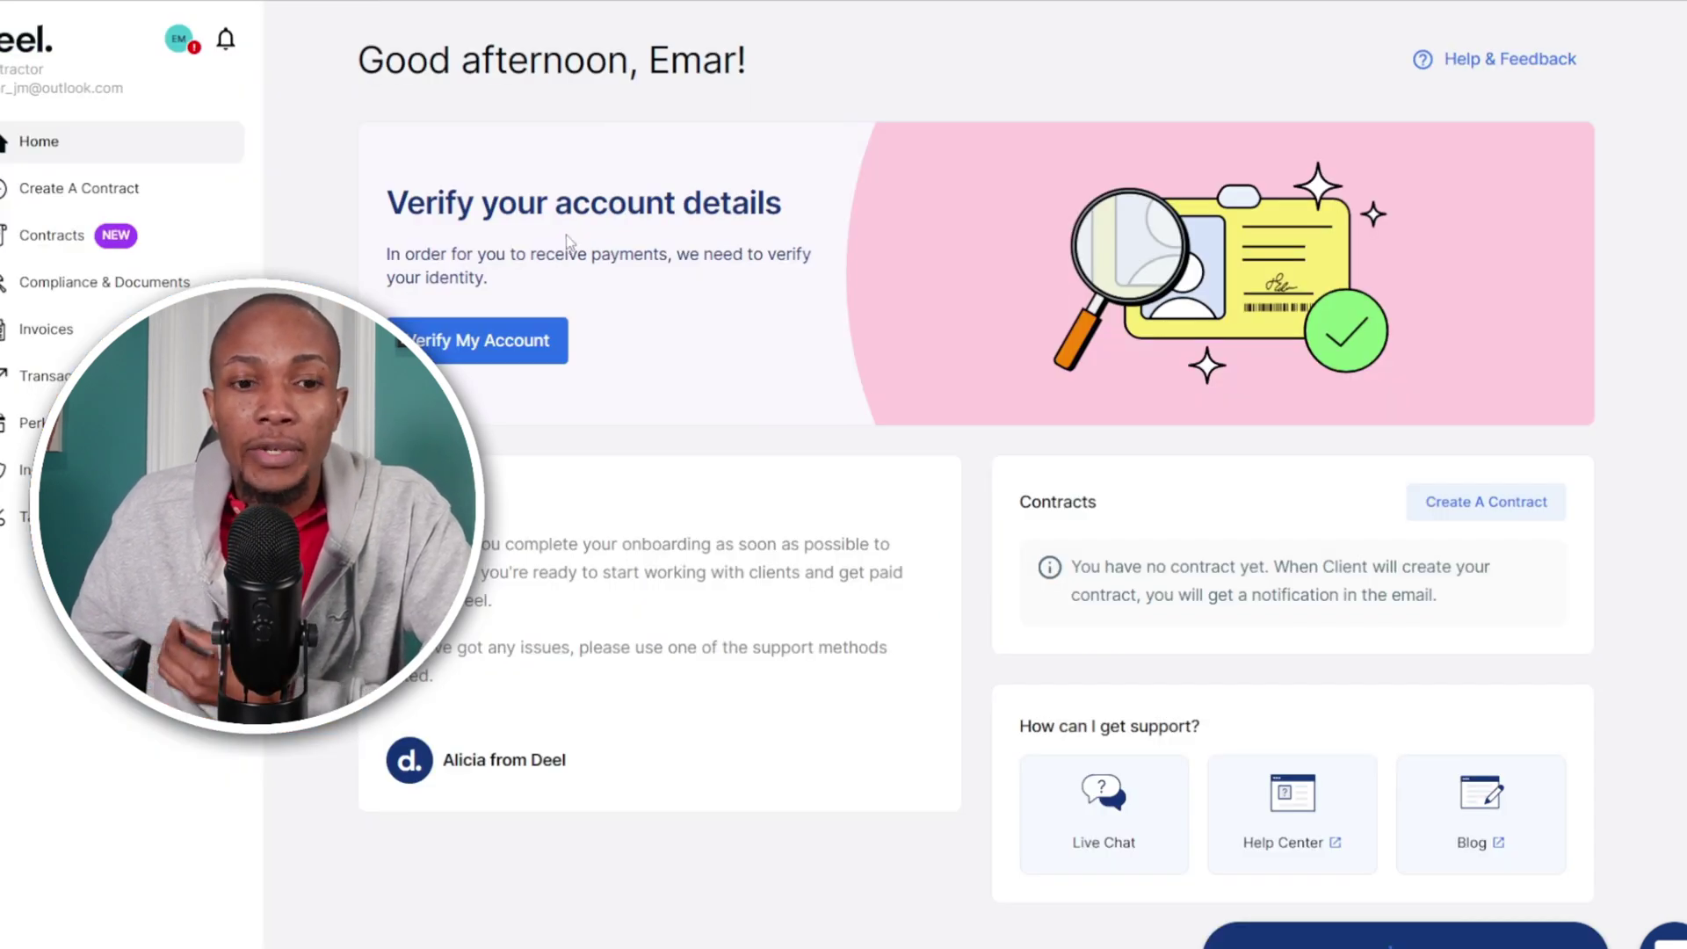
# - Begin Veriff identity verification from the Verify My Account prompt
pyautogui.click(458, 343)
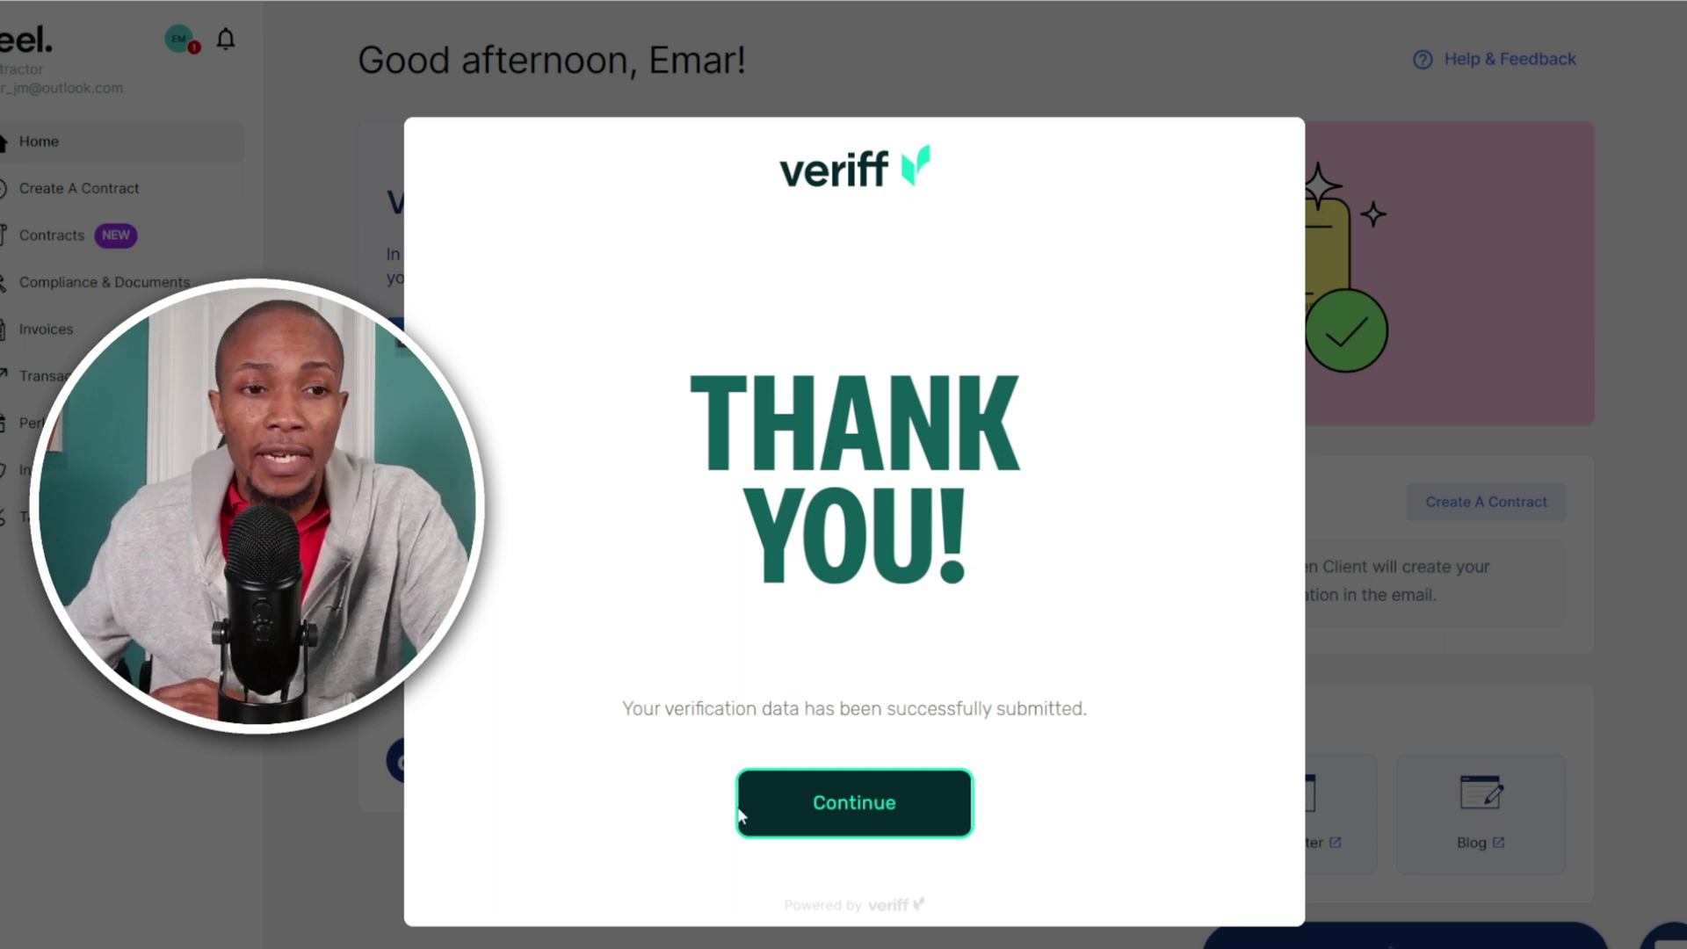
# - Return from identity verification and dismiss the review dialog and onboarding checklist
pyautogui.click(832, 806)
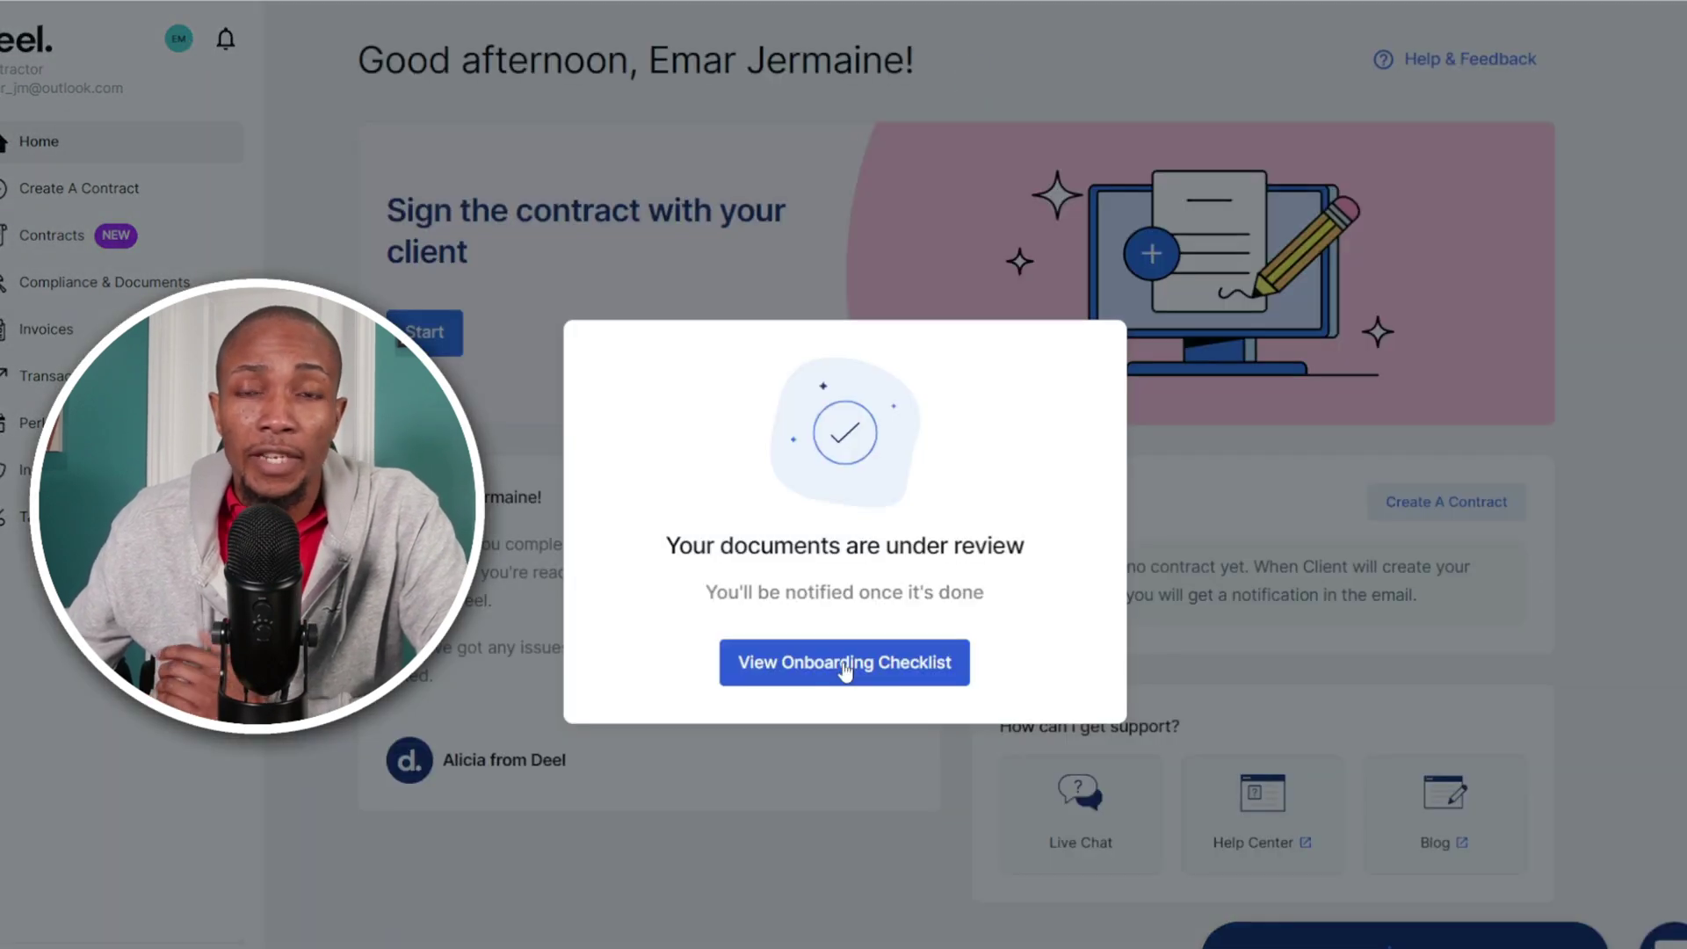
pyautogui.click(845, 670)
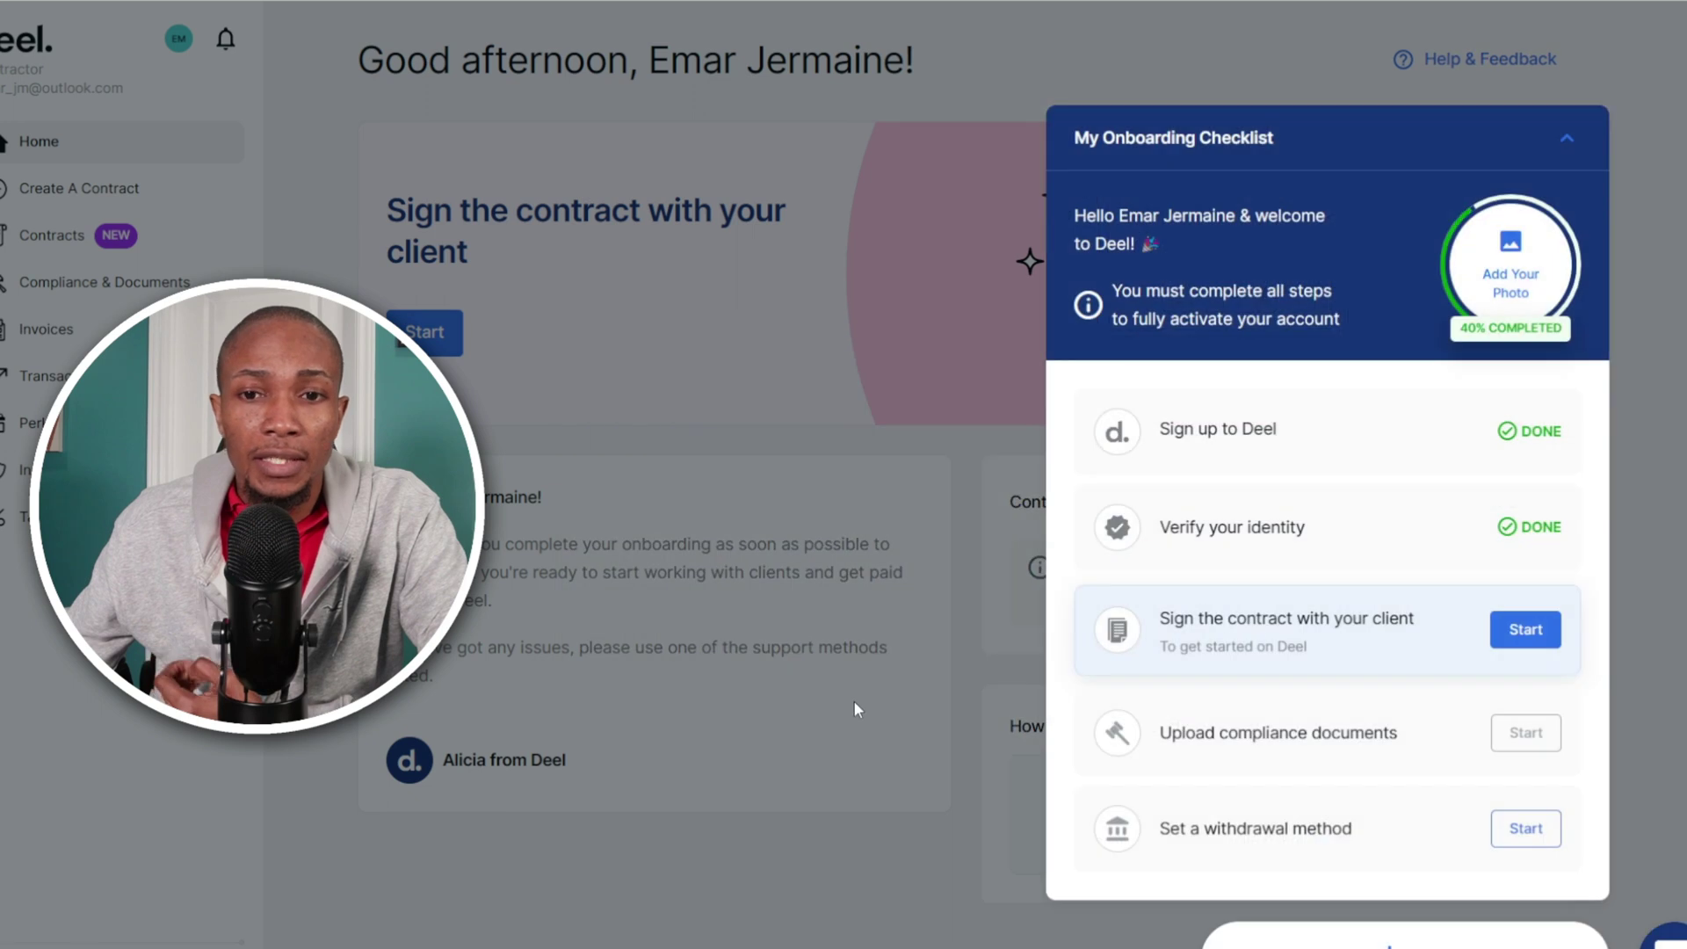
pyautogui.click(852, 699)
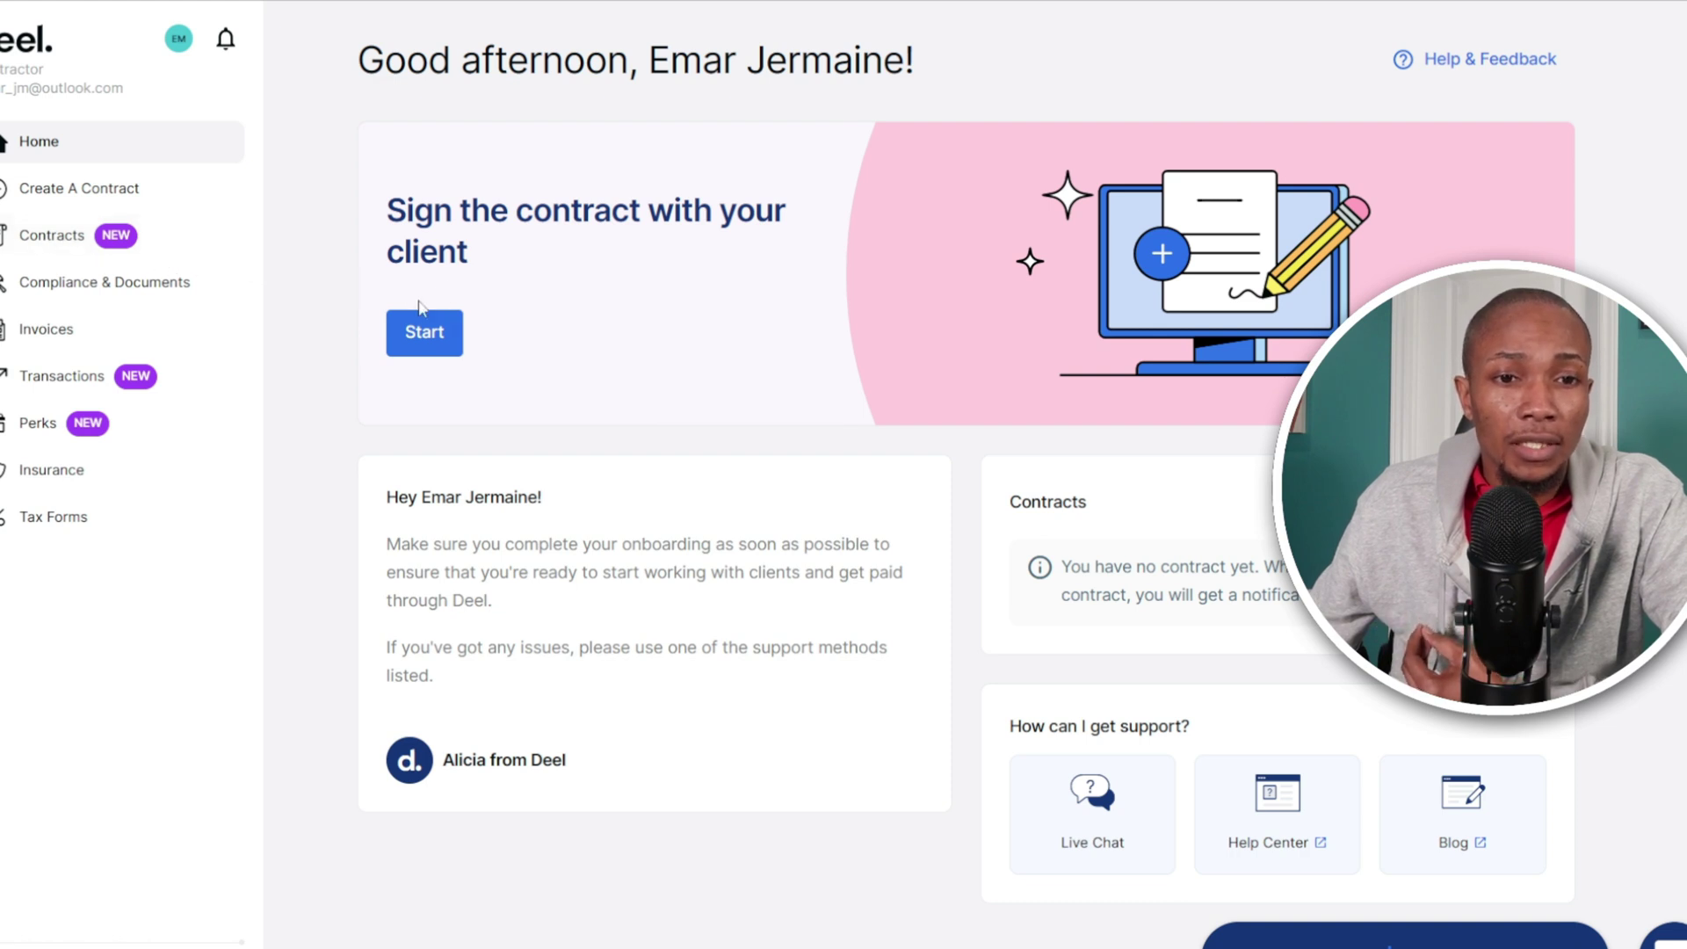
# - Start a new contract, choosing to create the contract yourself
pyautogui.click(432, 333)
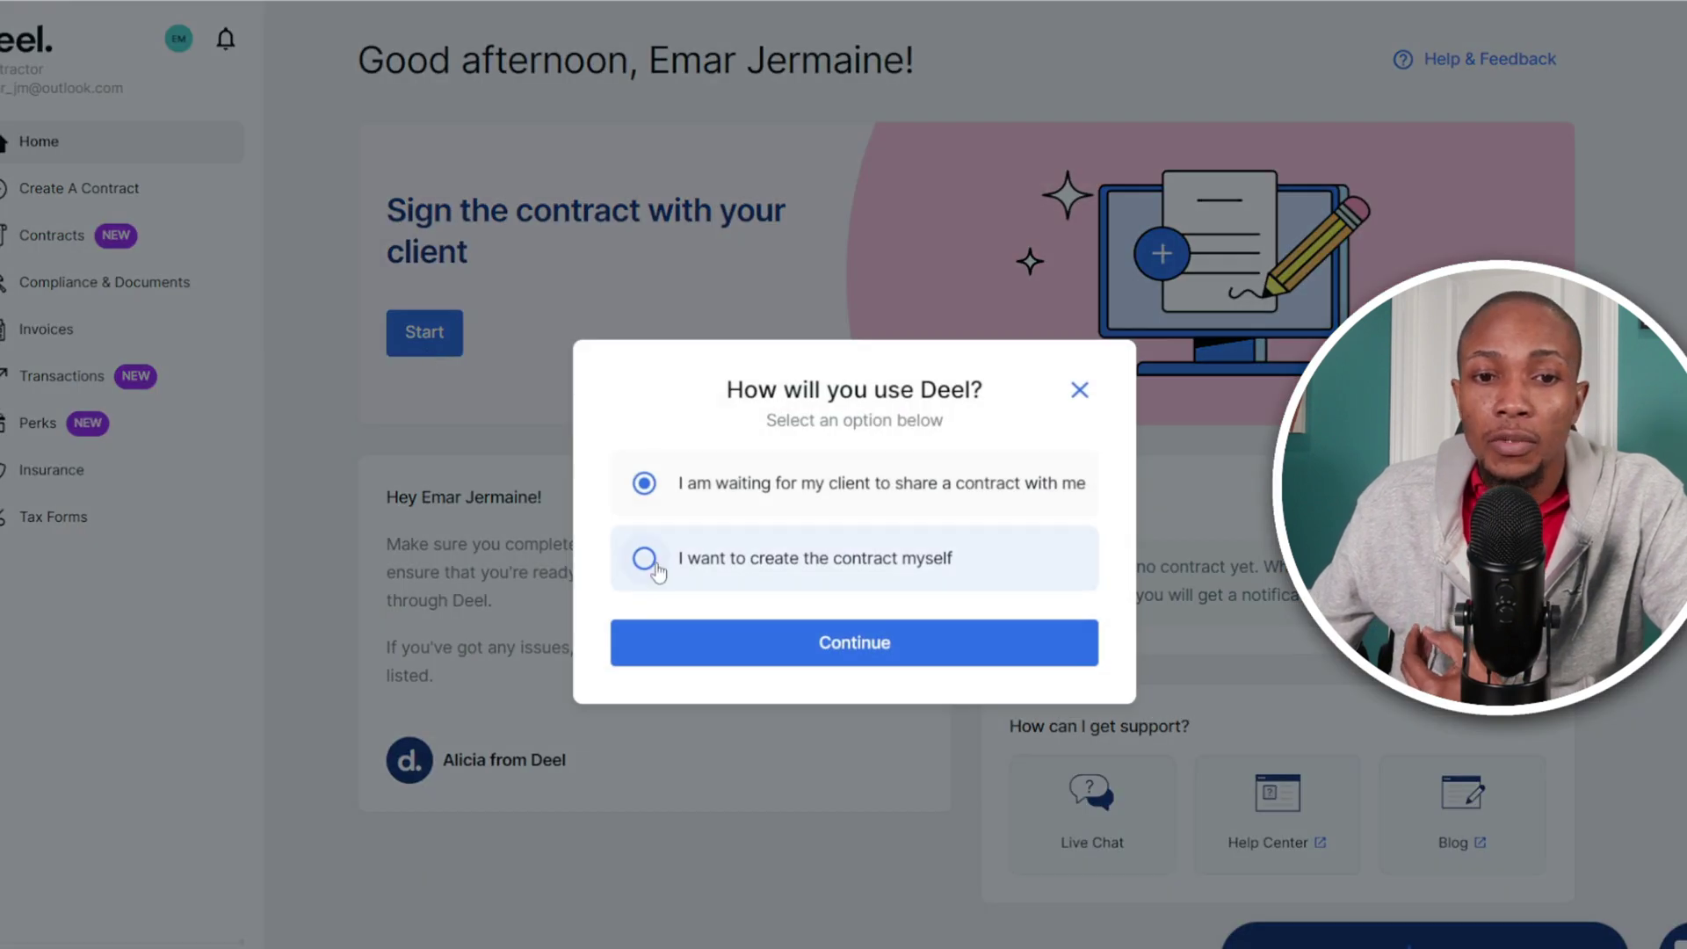
pyautogui.click(644, 559)
pyautogui.click(826, 651)
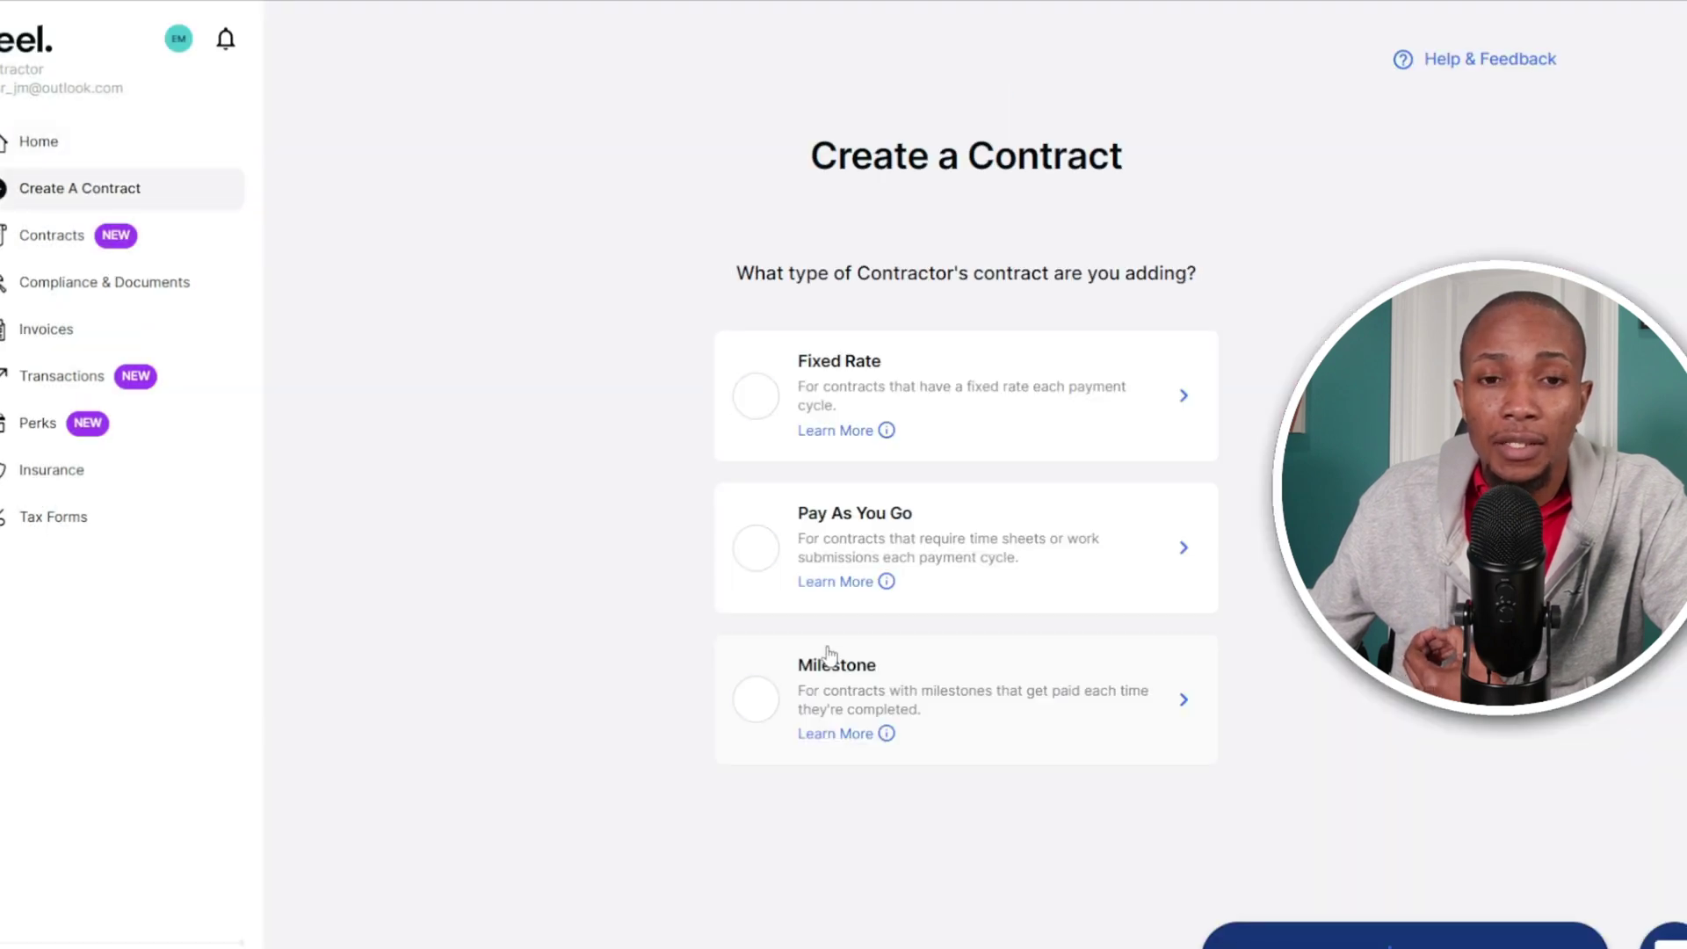
# - Start a fixed-rate contract with the saved name, Jamaica tax residence and Accountant role
pyautogui.click(860, 384)
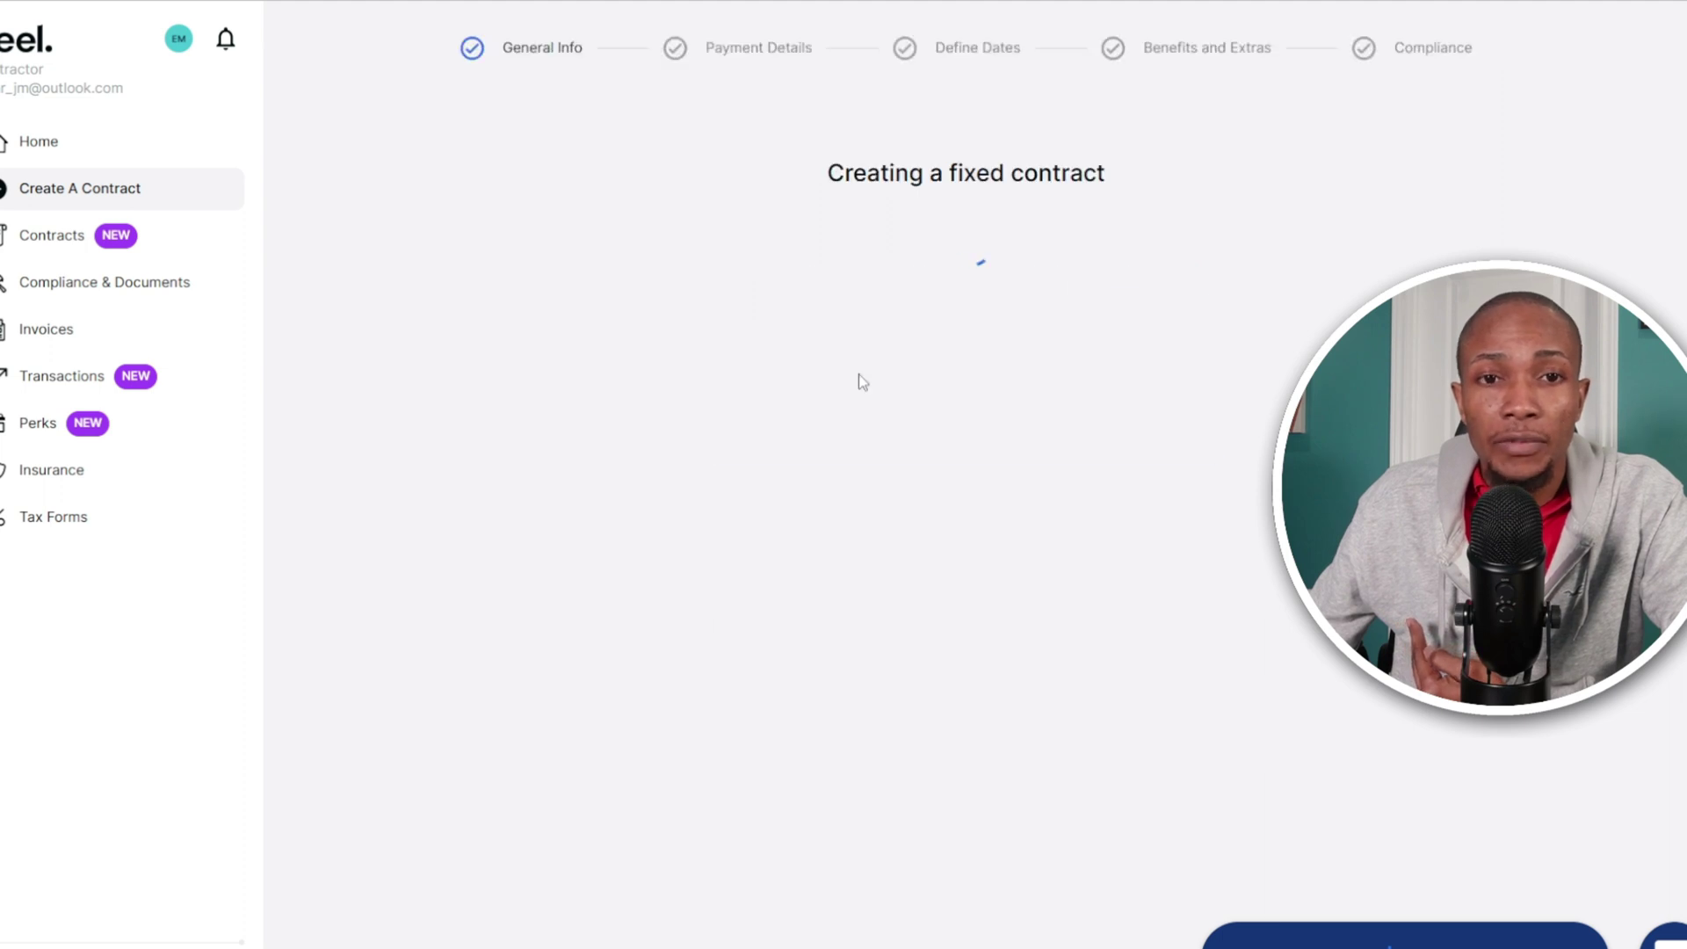
pyautogui.click(855, 369)
pyautogui.click(817, 444)
pyautogui.click(817, 456)
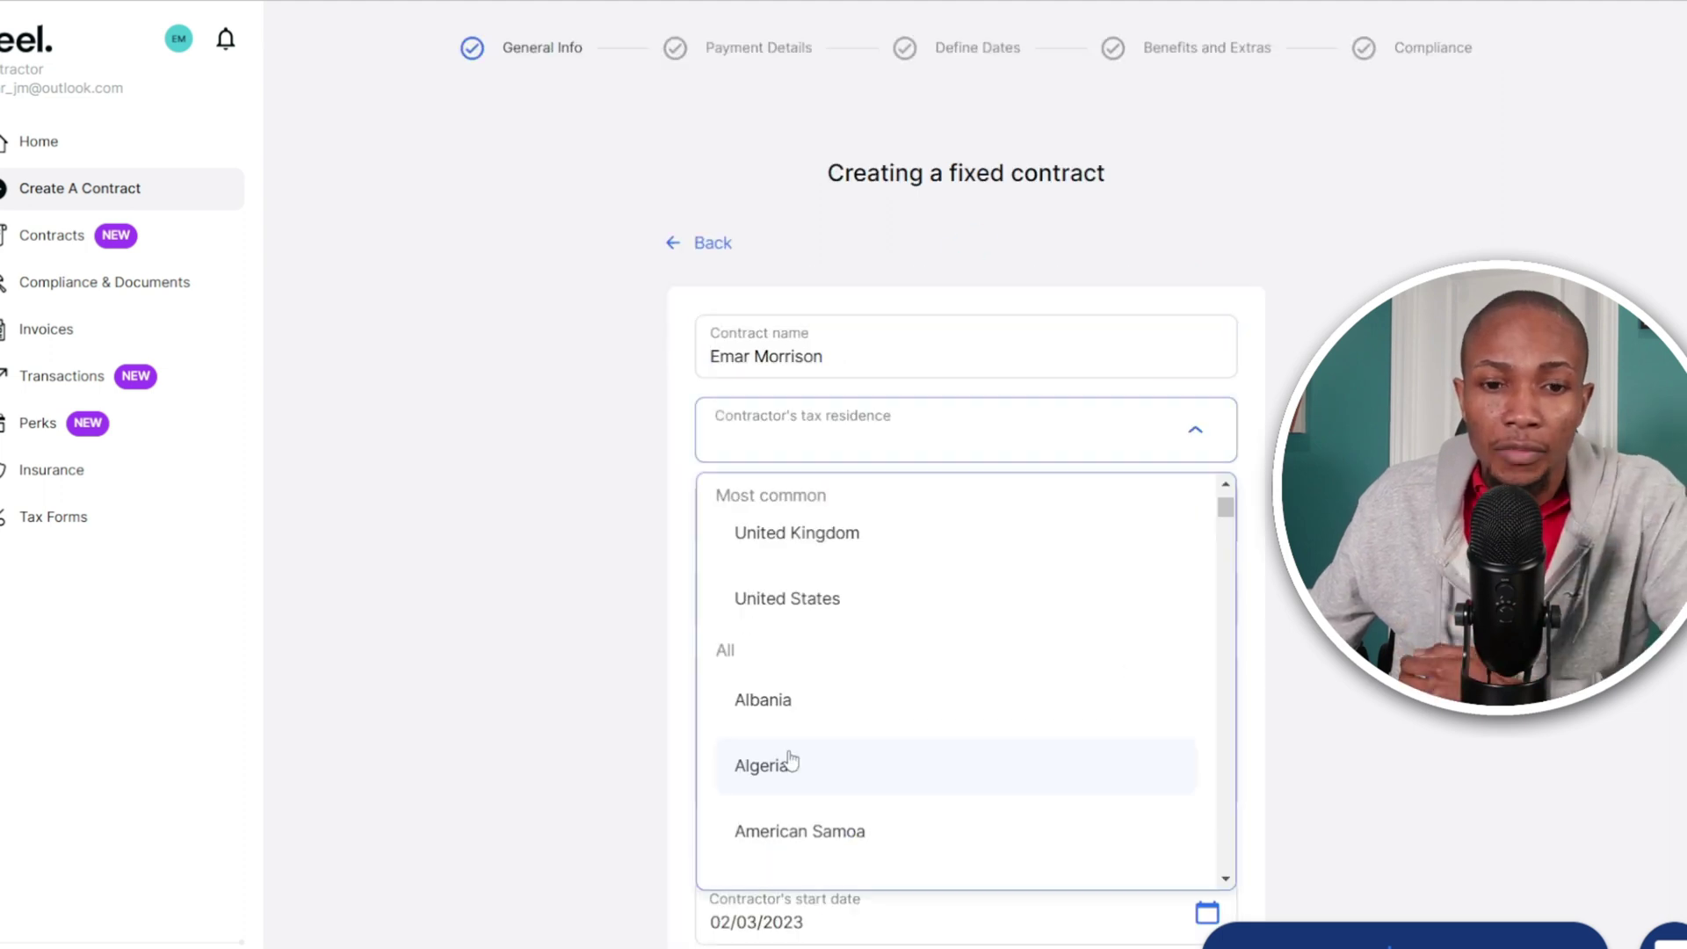
pyautogui.write('j')
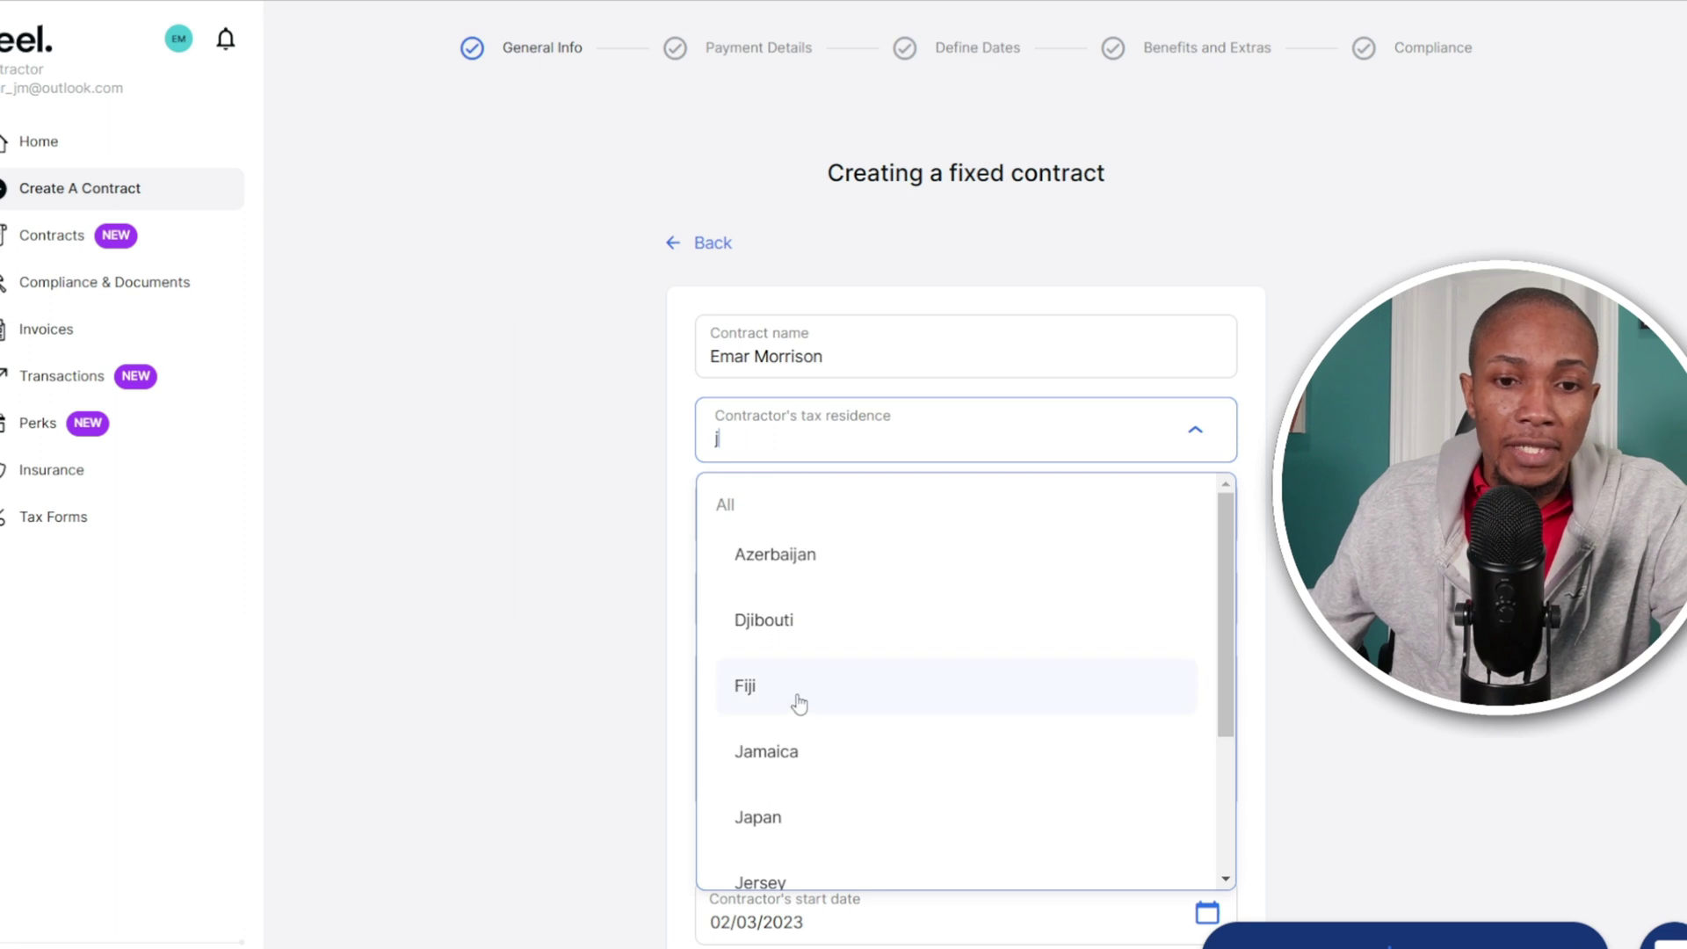
pyautogui.click(779, 751)
pyautogui.click(872, 515)
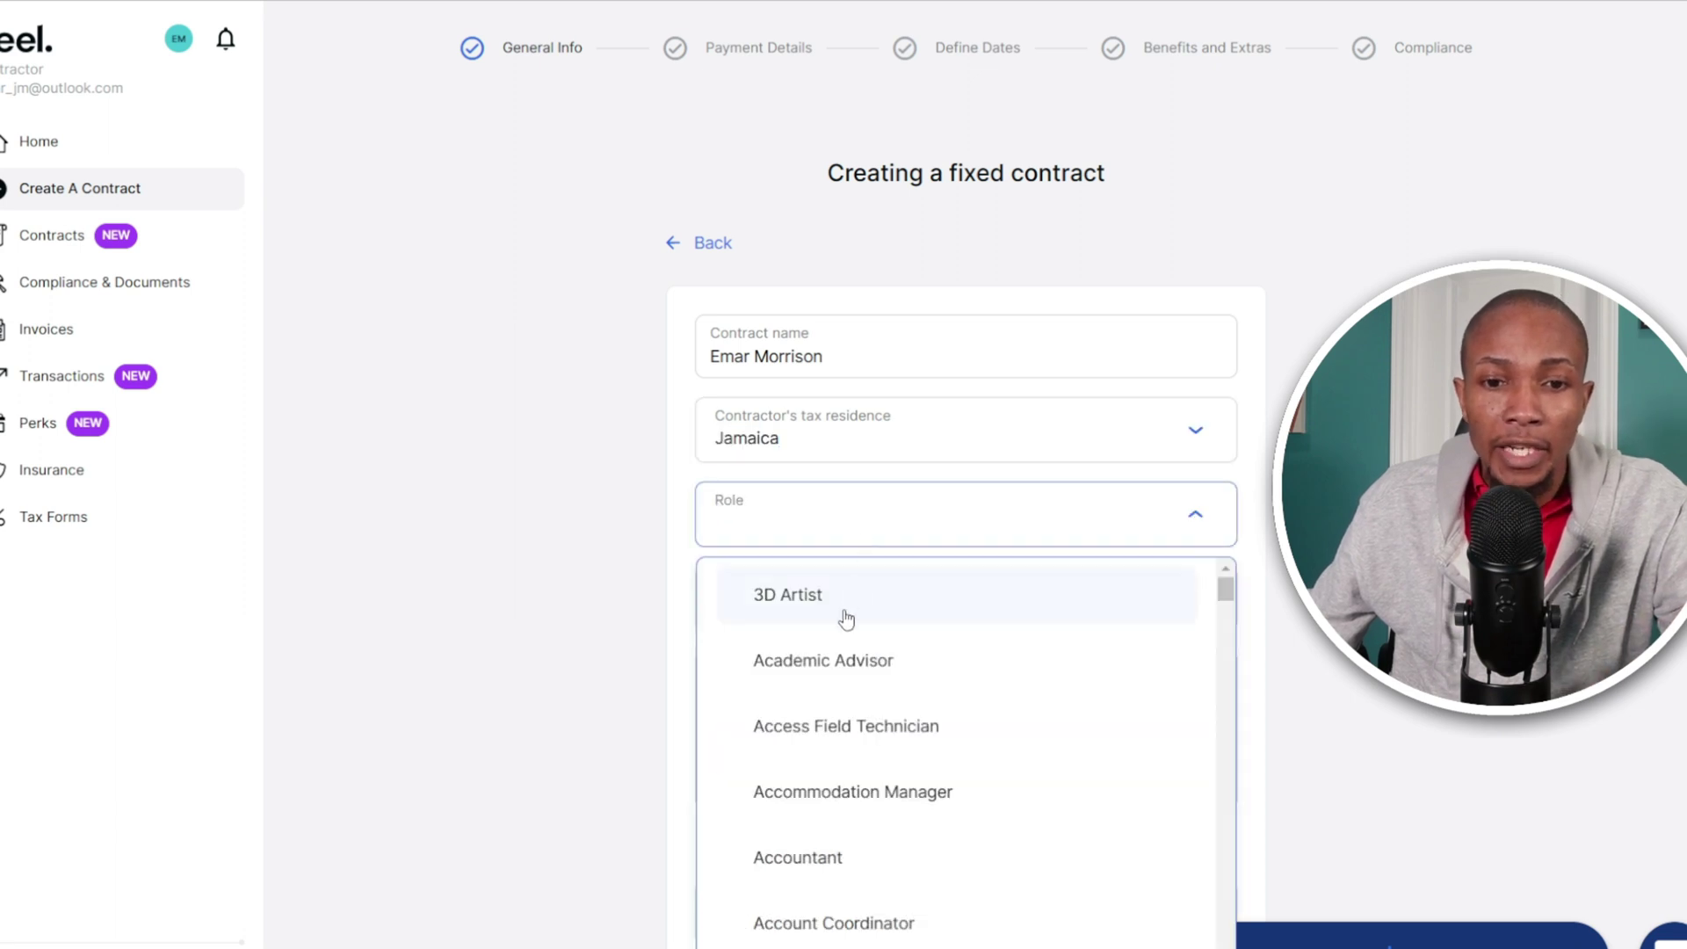
pyautogui.click(842, 853)
# - Choose Junior seniority, enter placeholder scope text 'gsdgSHSH', and set the start date to February 20
pyautogui.click(859, 602)
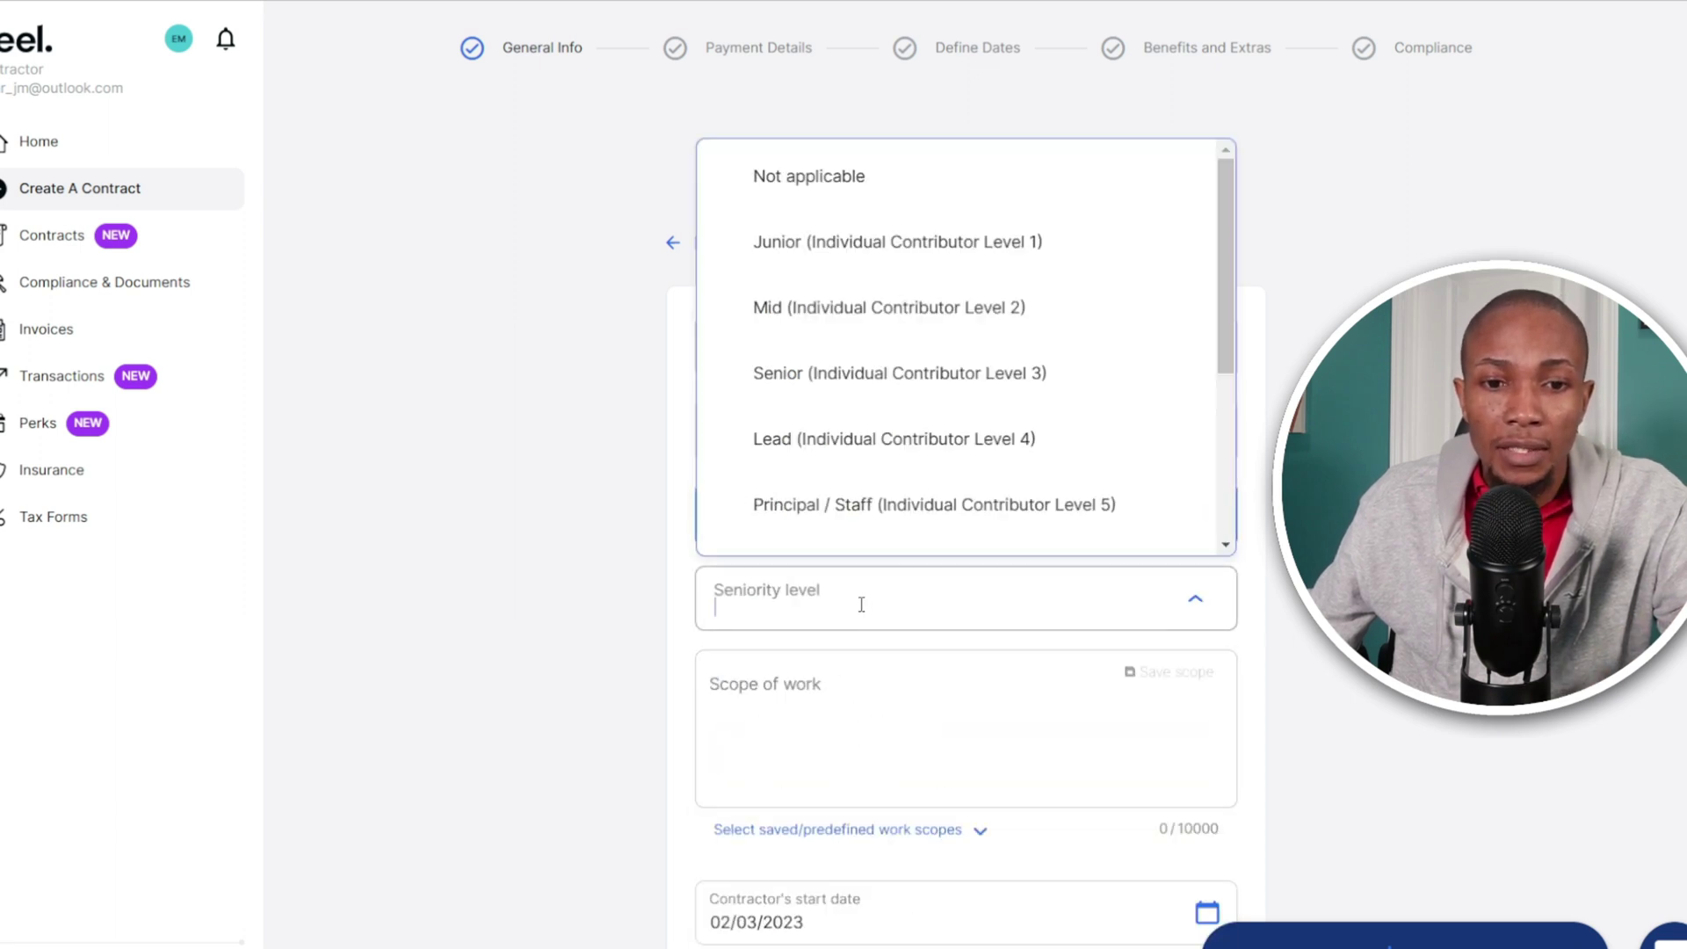
pyautogui.click(821, 241)
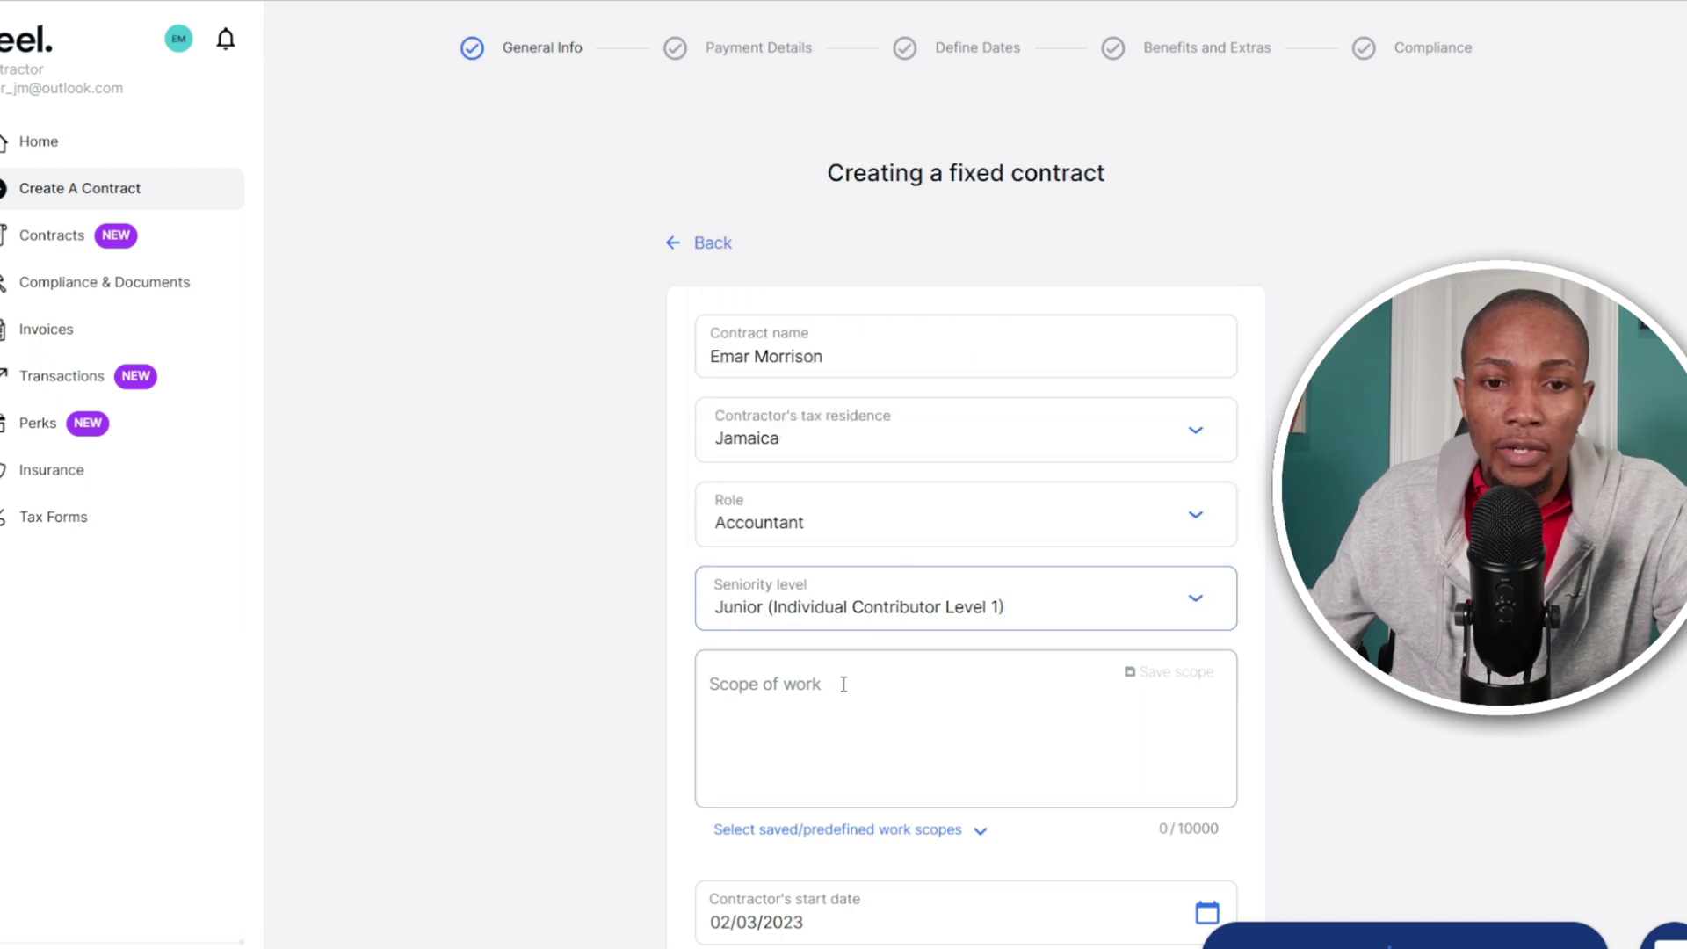
pyautogui.click(815, 696)
pyautogui.write('gsdgSHSHHH')
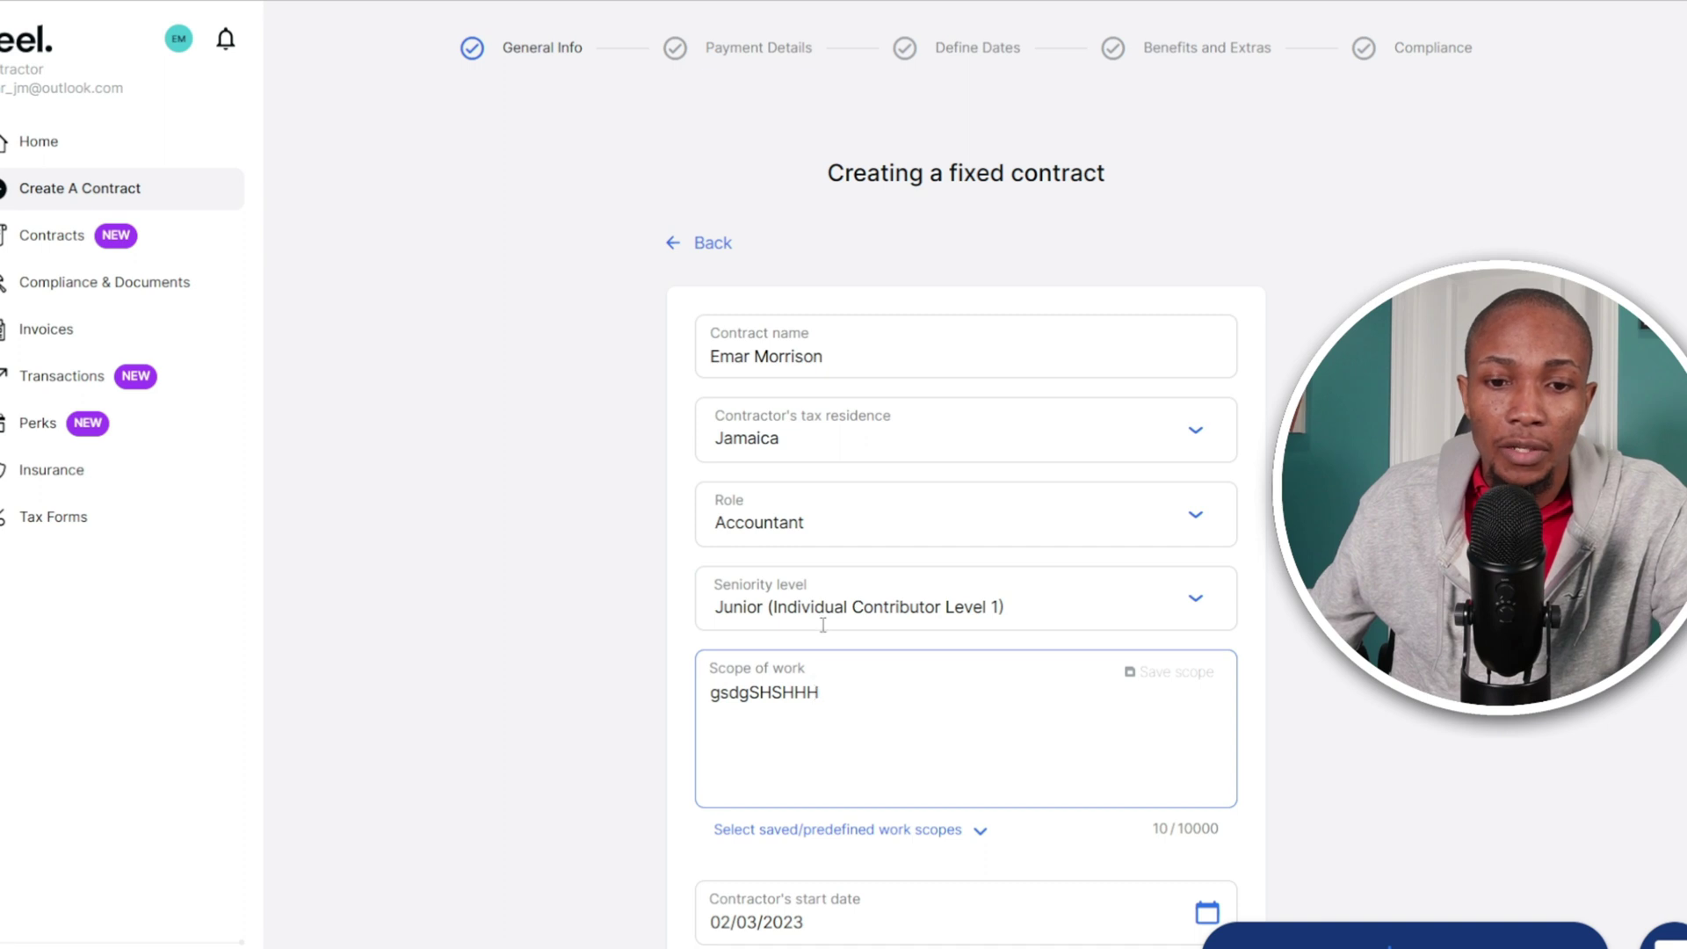
pyautogui.scroll(-2, 1072, 764)
pyautogui.click(1207, 759)
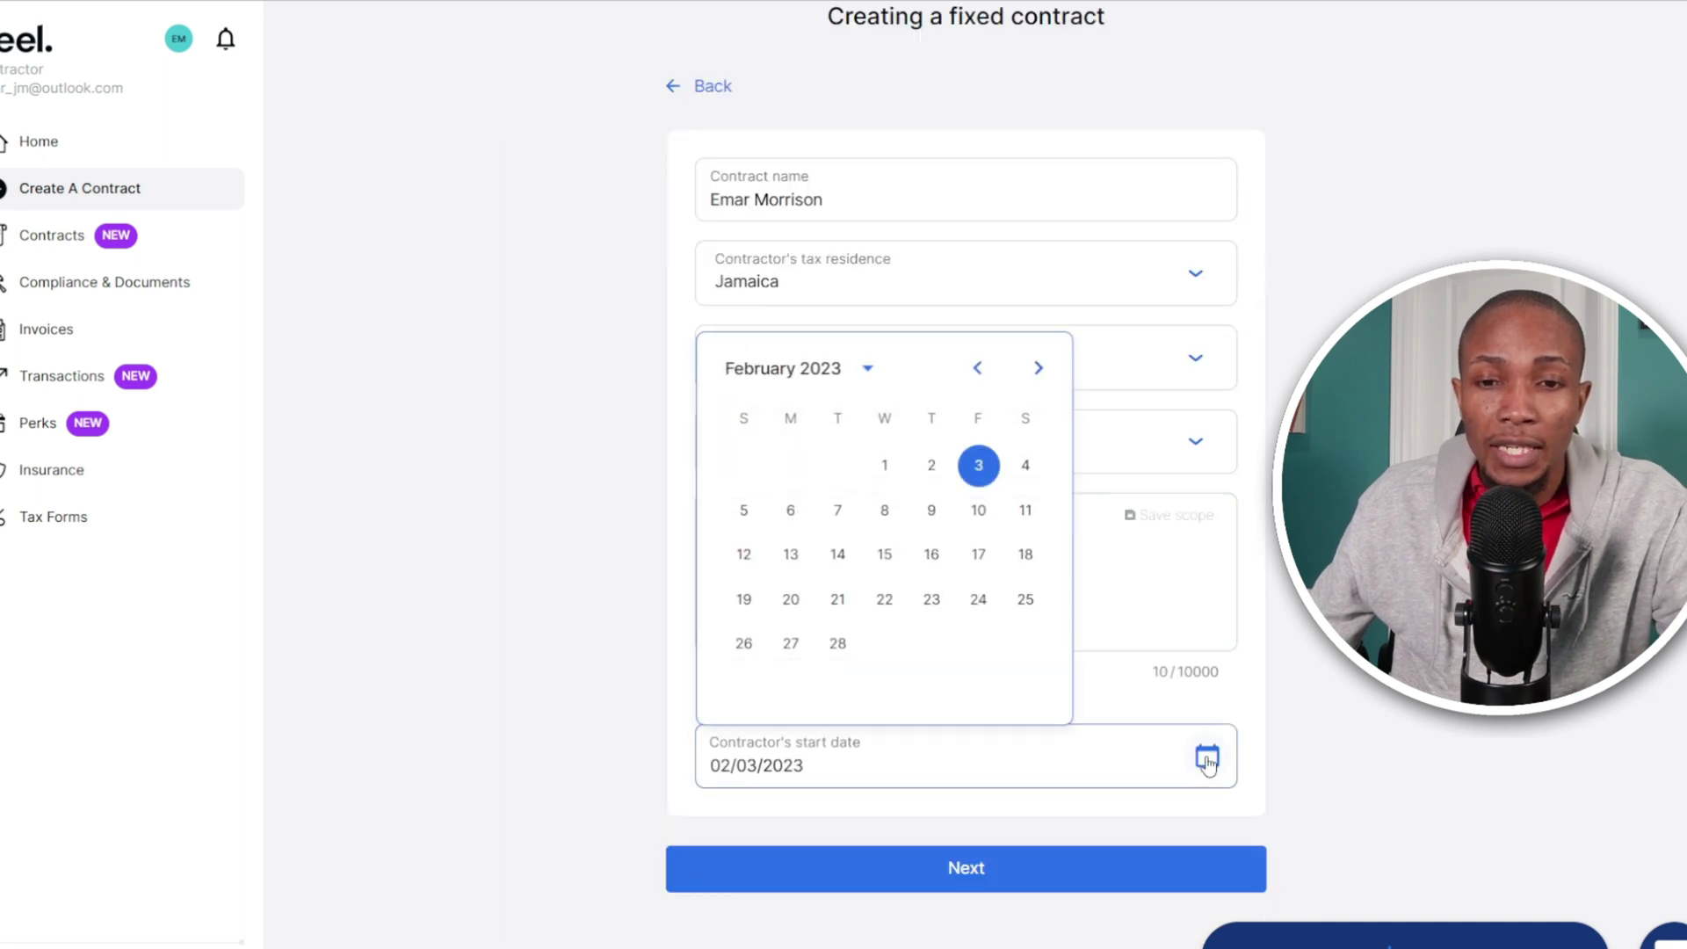
pyautogui.click(791, 599)
# - Enter a 2500 JMD monthly rate, payment due 30 days later, invoice cycle ending on the 30th
pyautogui.click(905, 870)
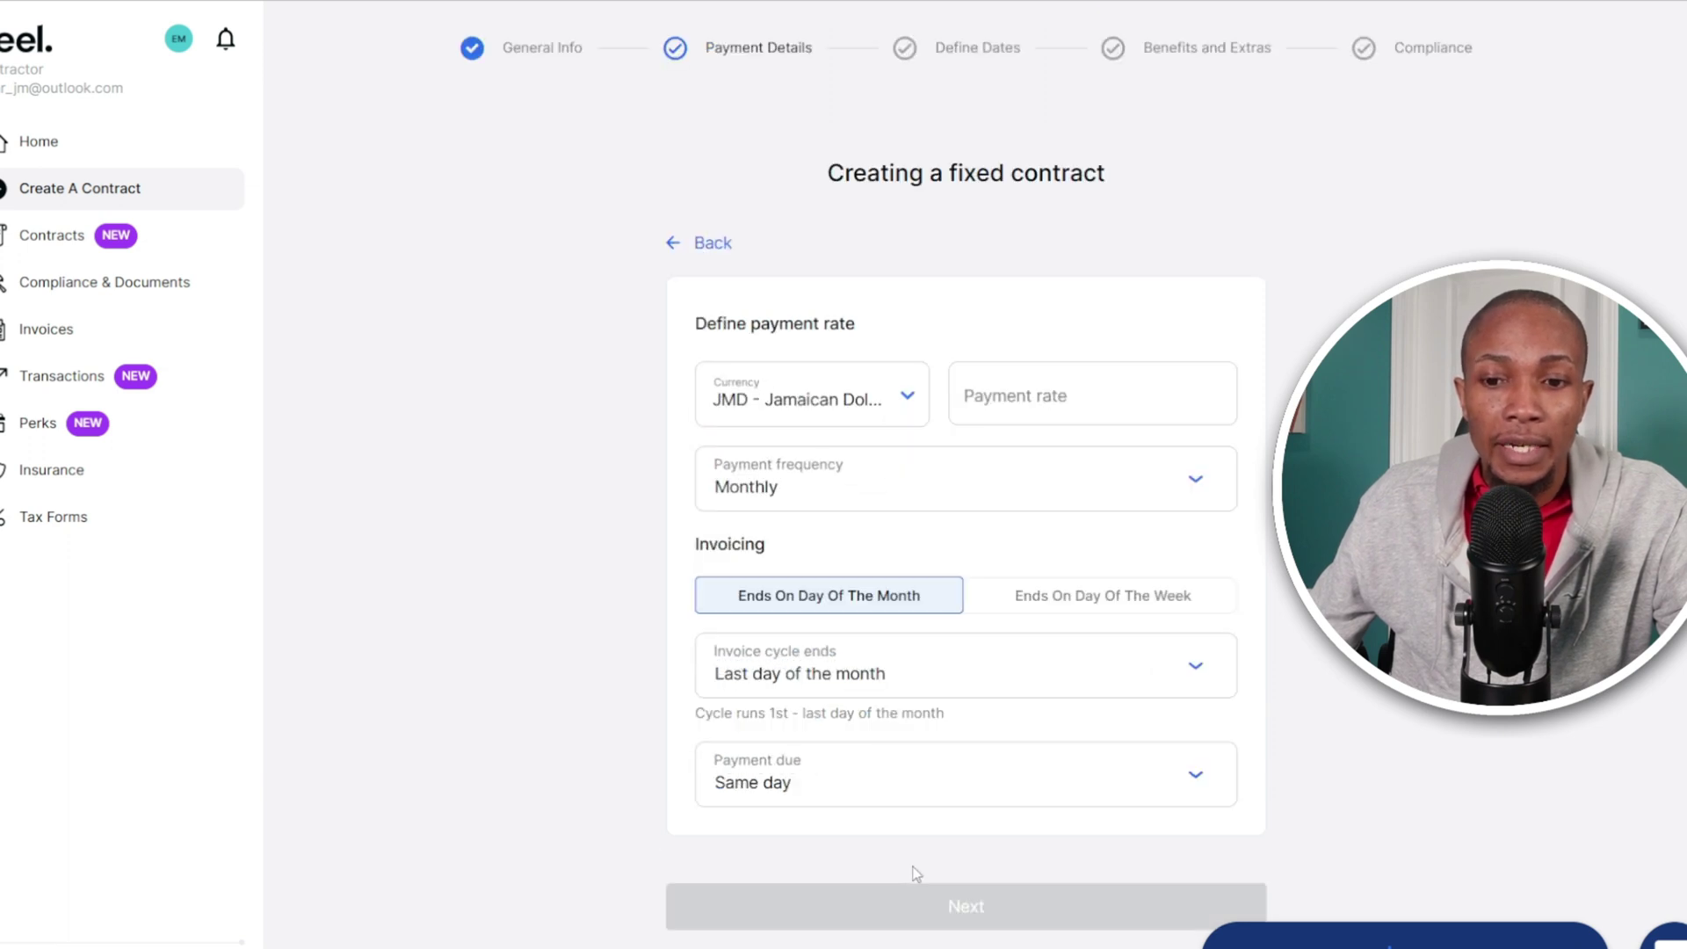
pyautogui.click(1019, 400)
pyautogui.write('2500')
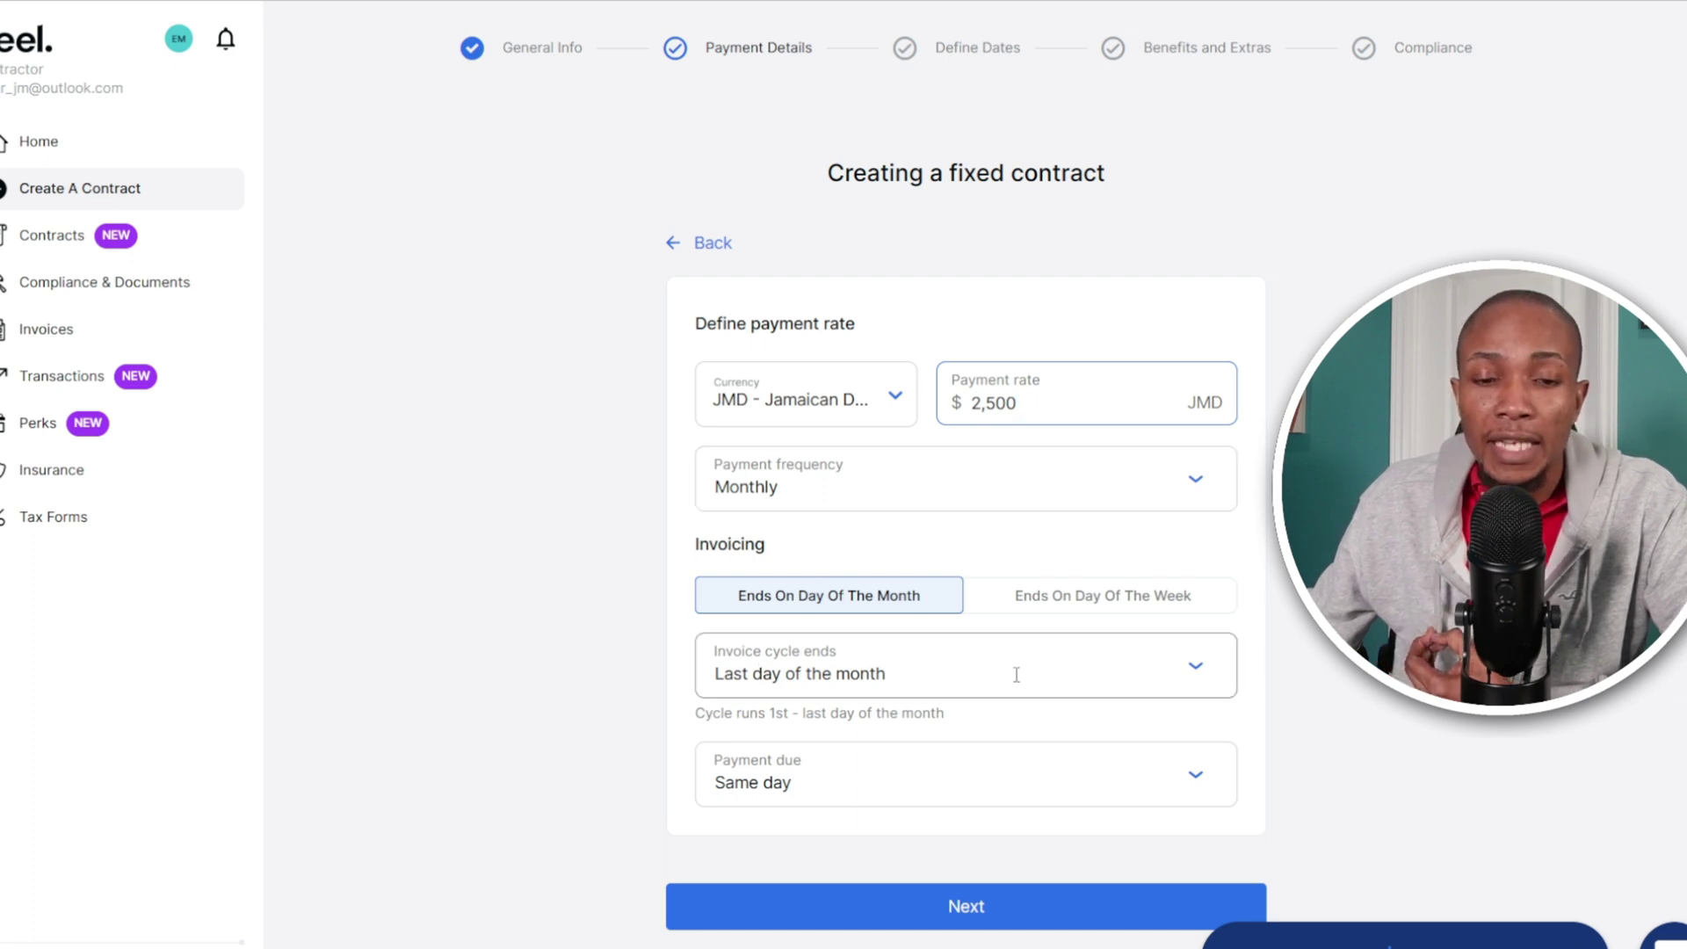
pyautogui.click(837, 781)
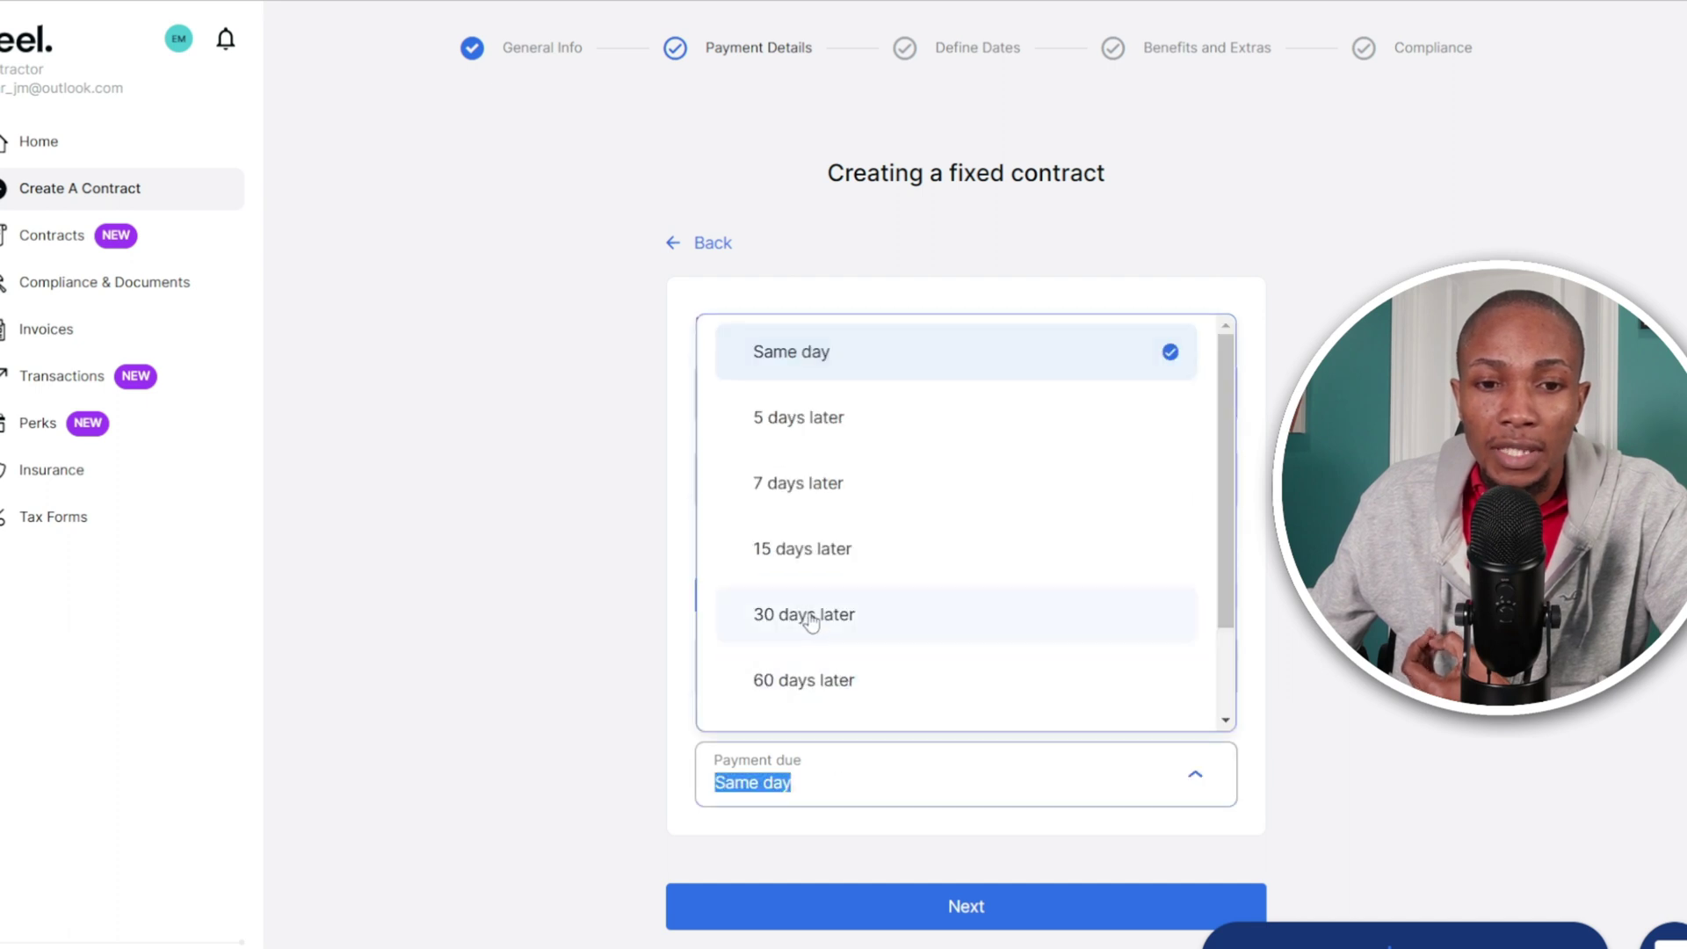
pyautogui.click(810, 619)
pyautogui.click(843, 673)
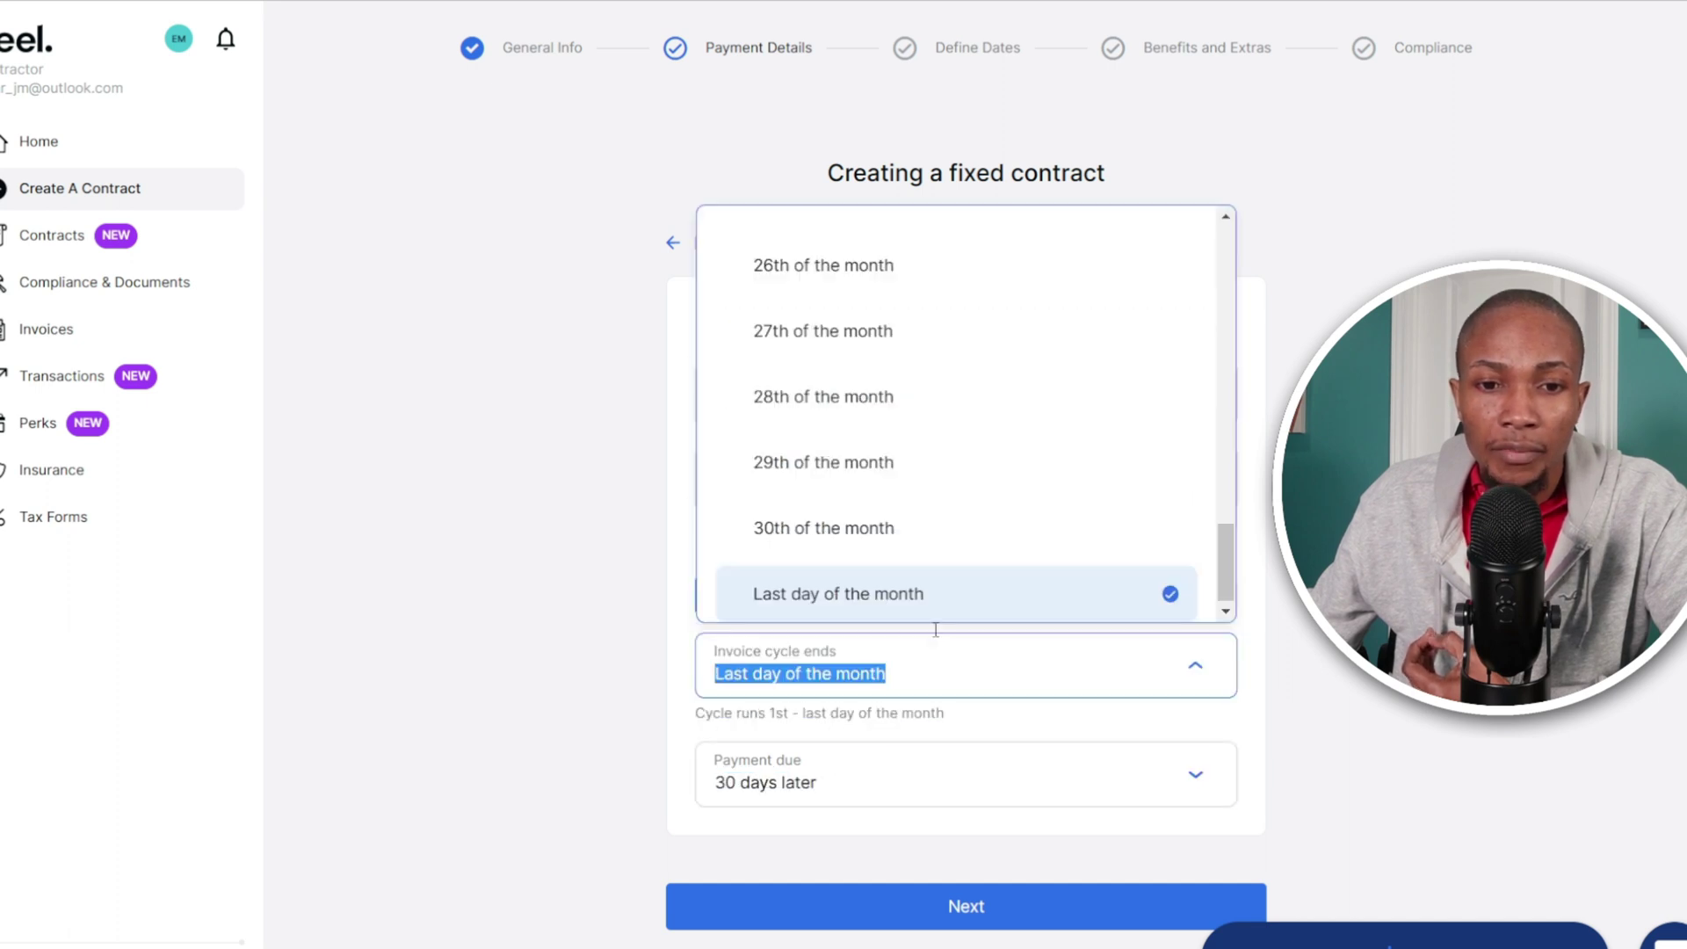
pyautogui.click(865, 545)
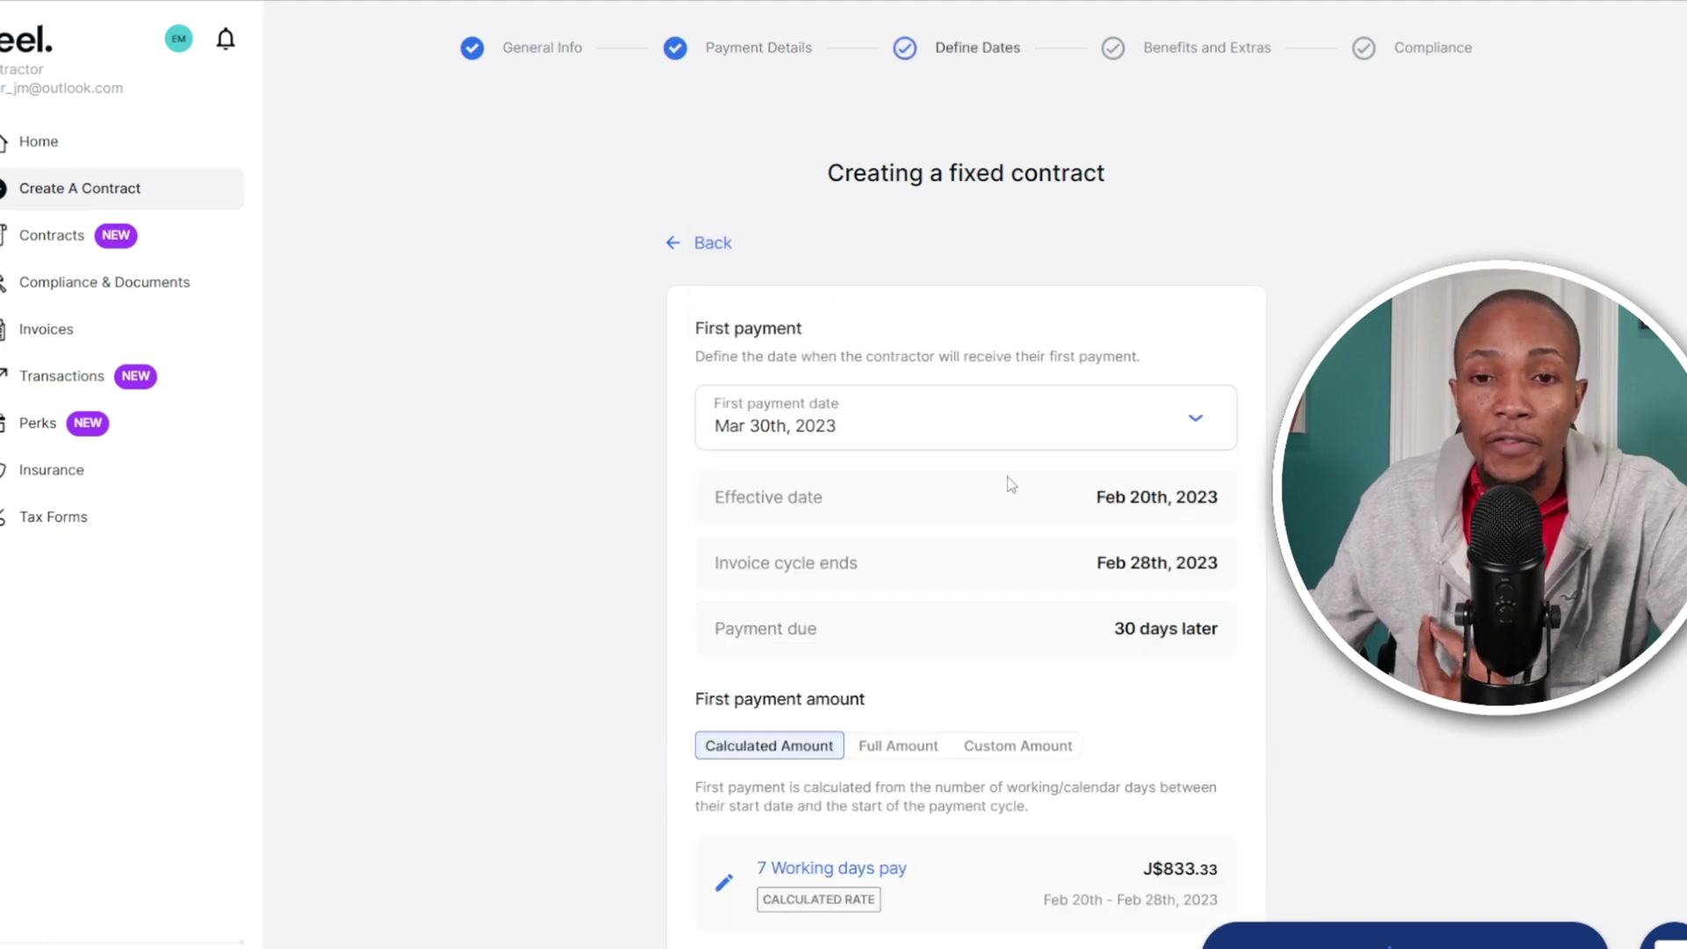
# - Pick February 29, 2024 as the end date and go on to Benefits and Extras
pyautogui.scroll(-10, 1009, 478)
pyautogui.scroll(-2, 1009, 478)
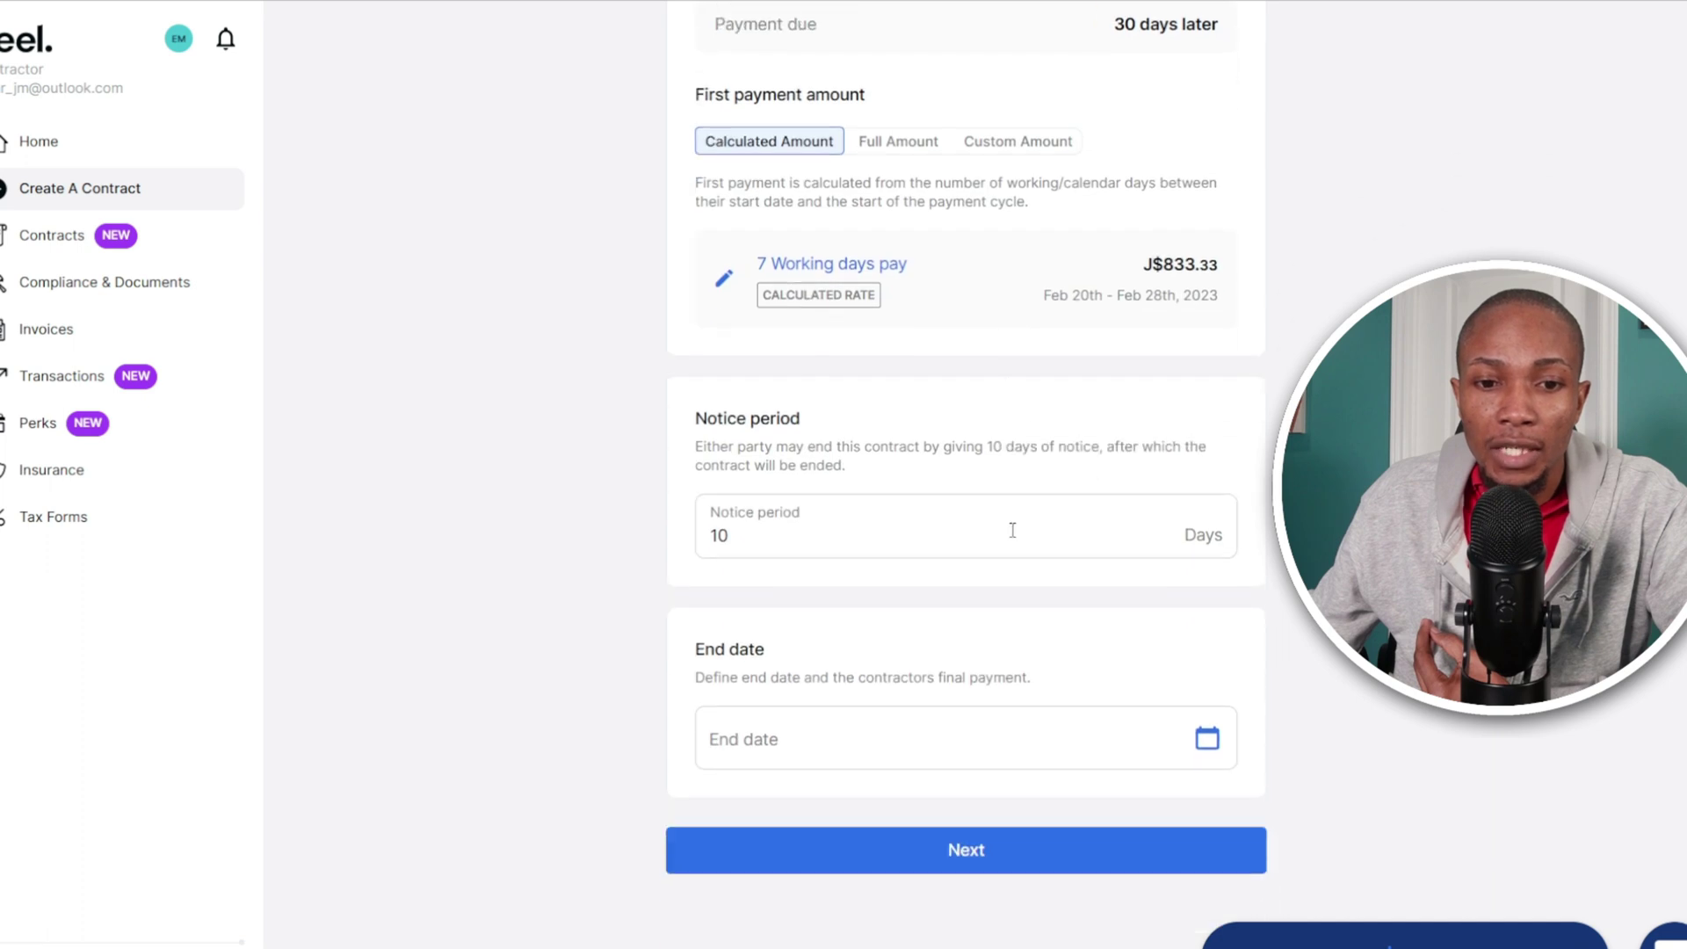
pyautogui.click(1195, 743)
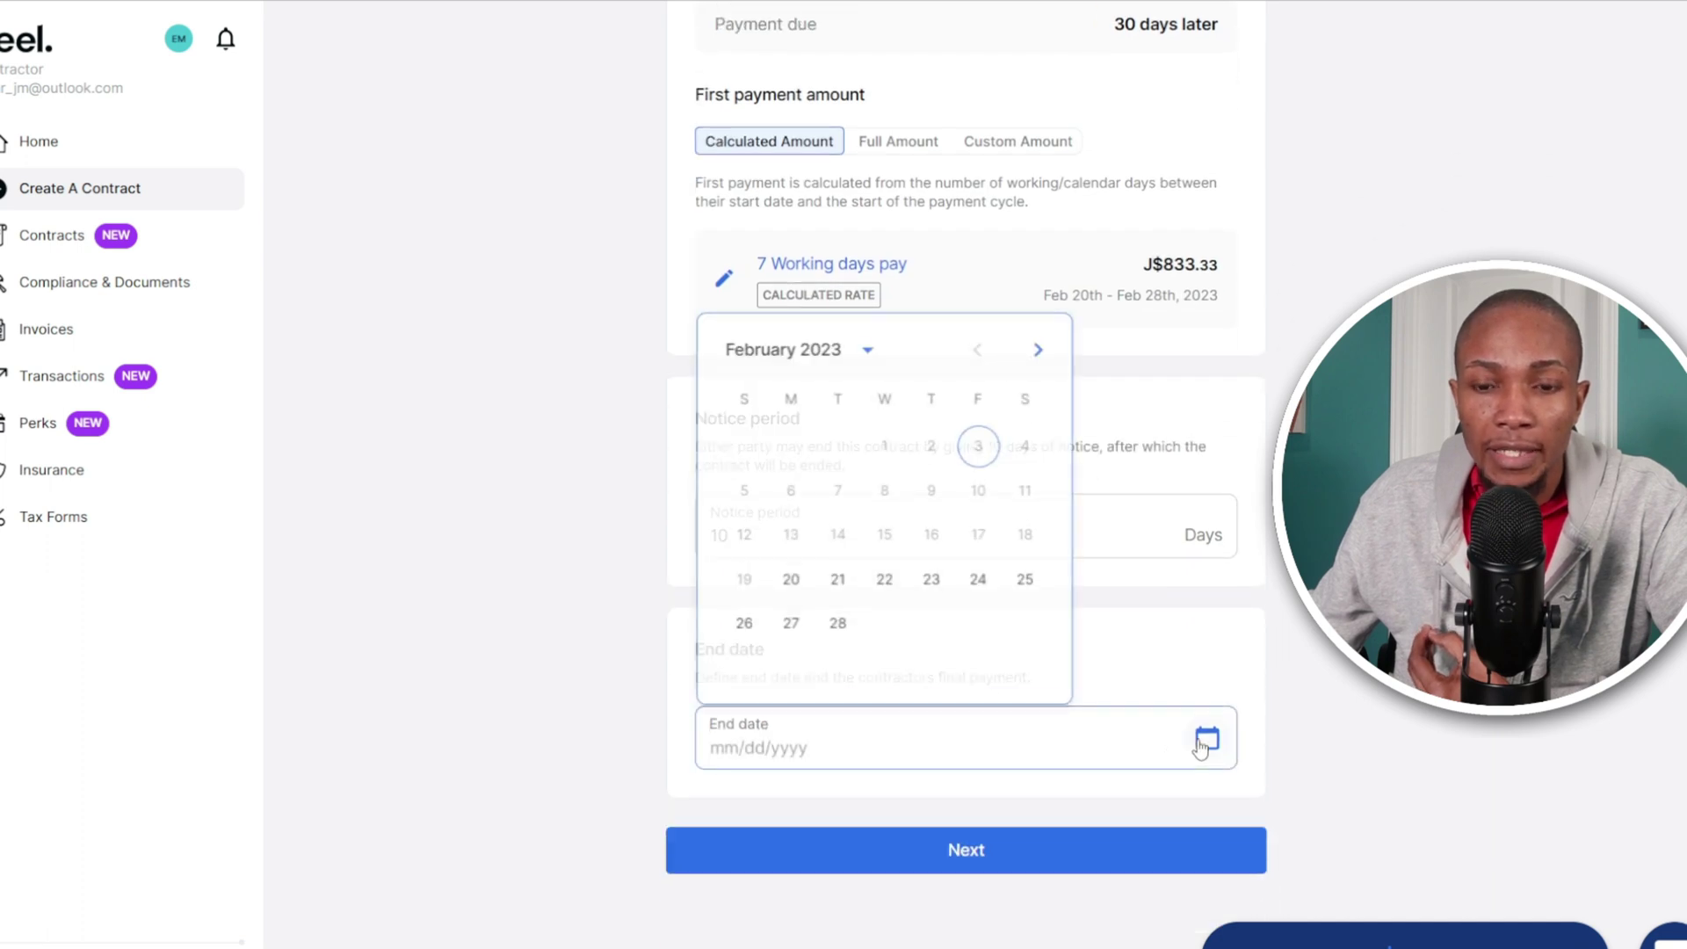
pyautogui.click(863, 350)
pyautogui.click(831, 381)
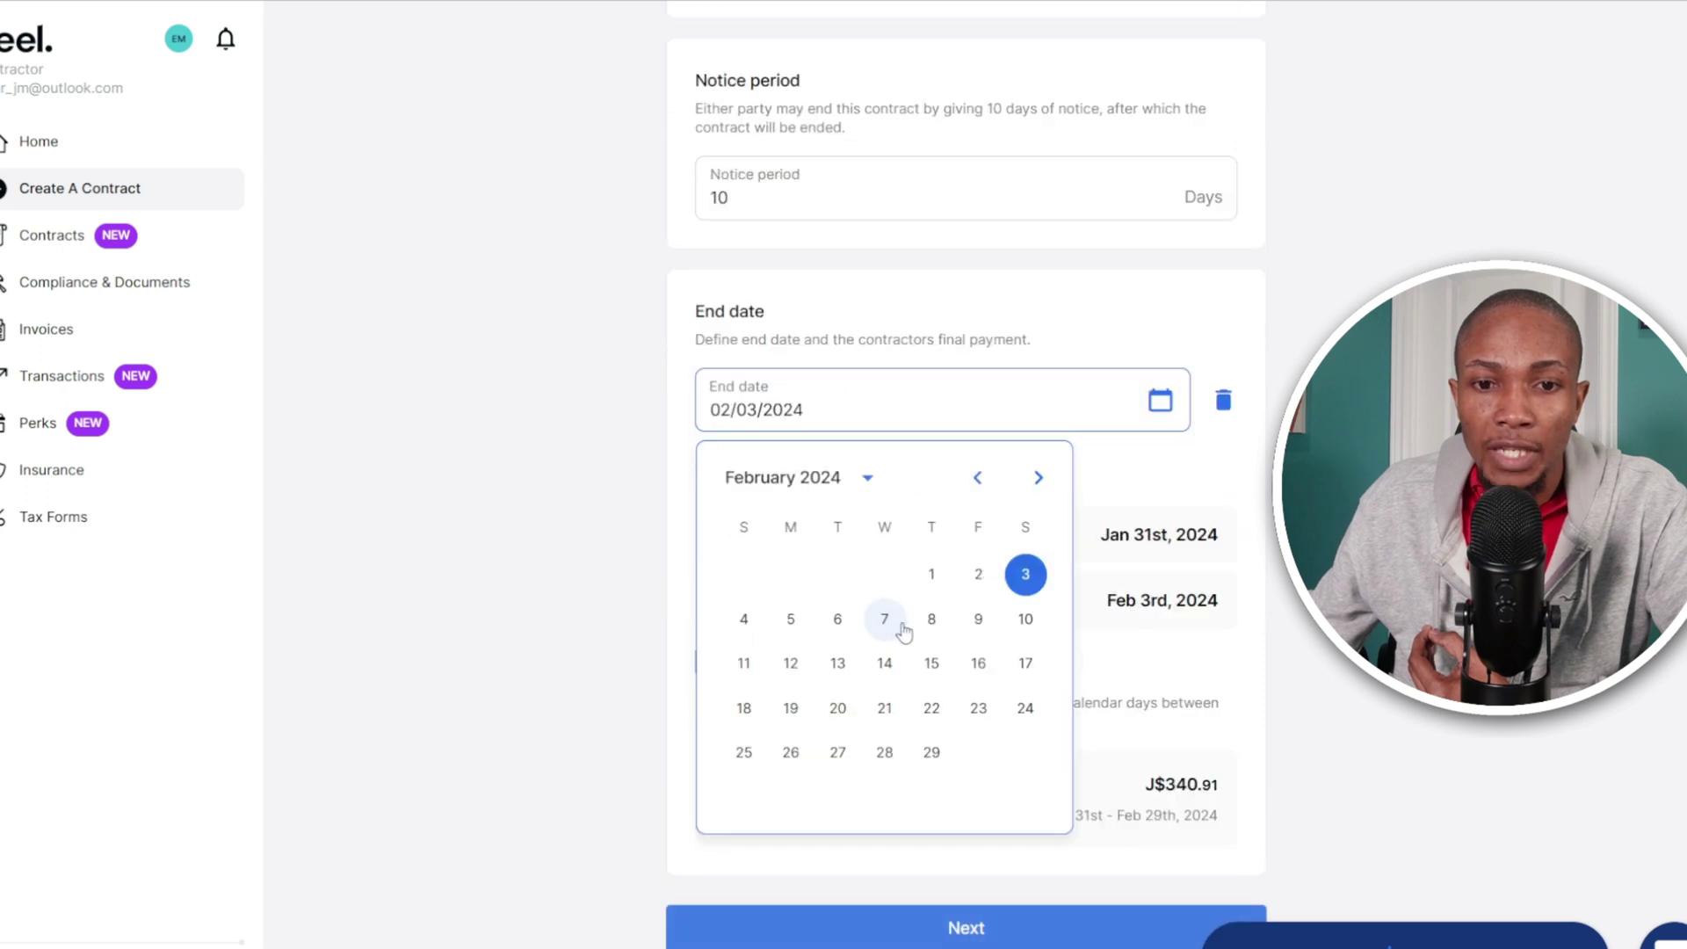
pyautogui.click(930, 753)
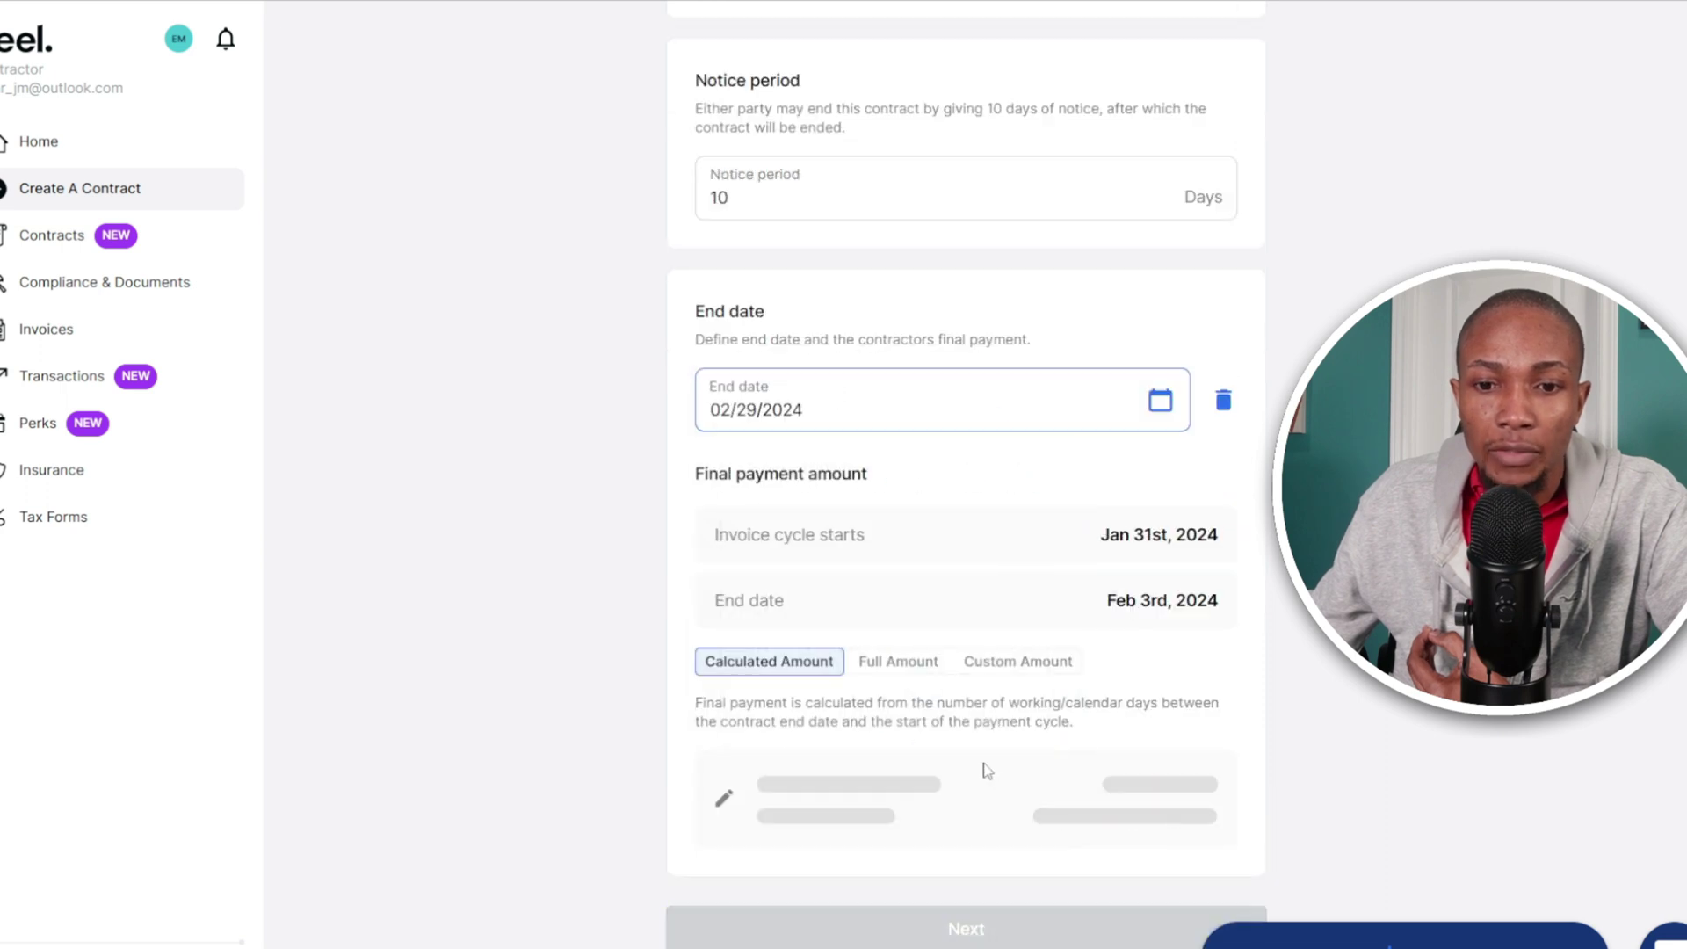
pyautogui.click(935, 929)
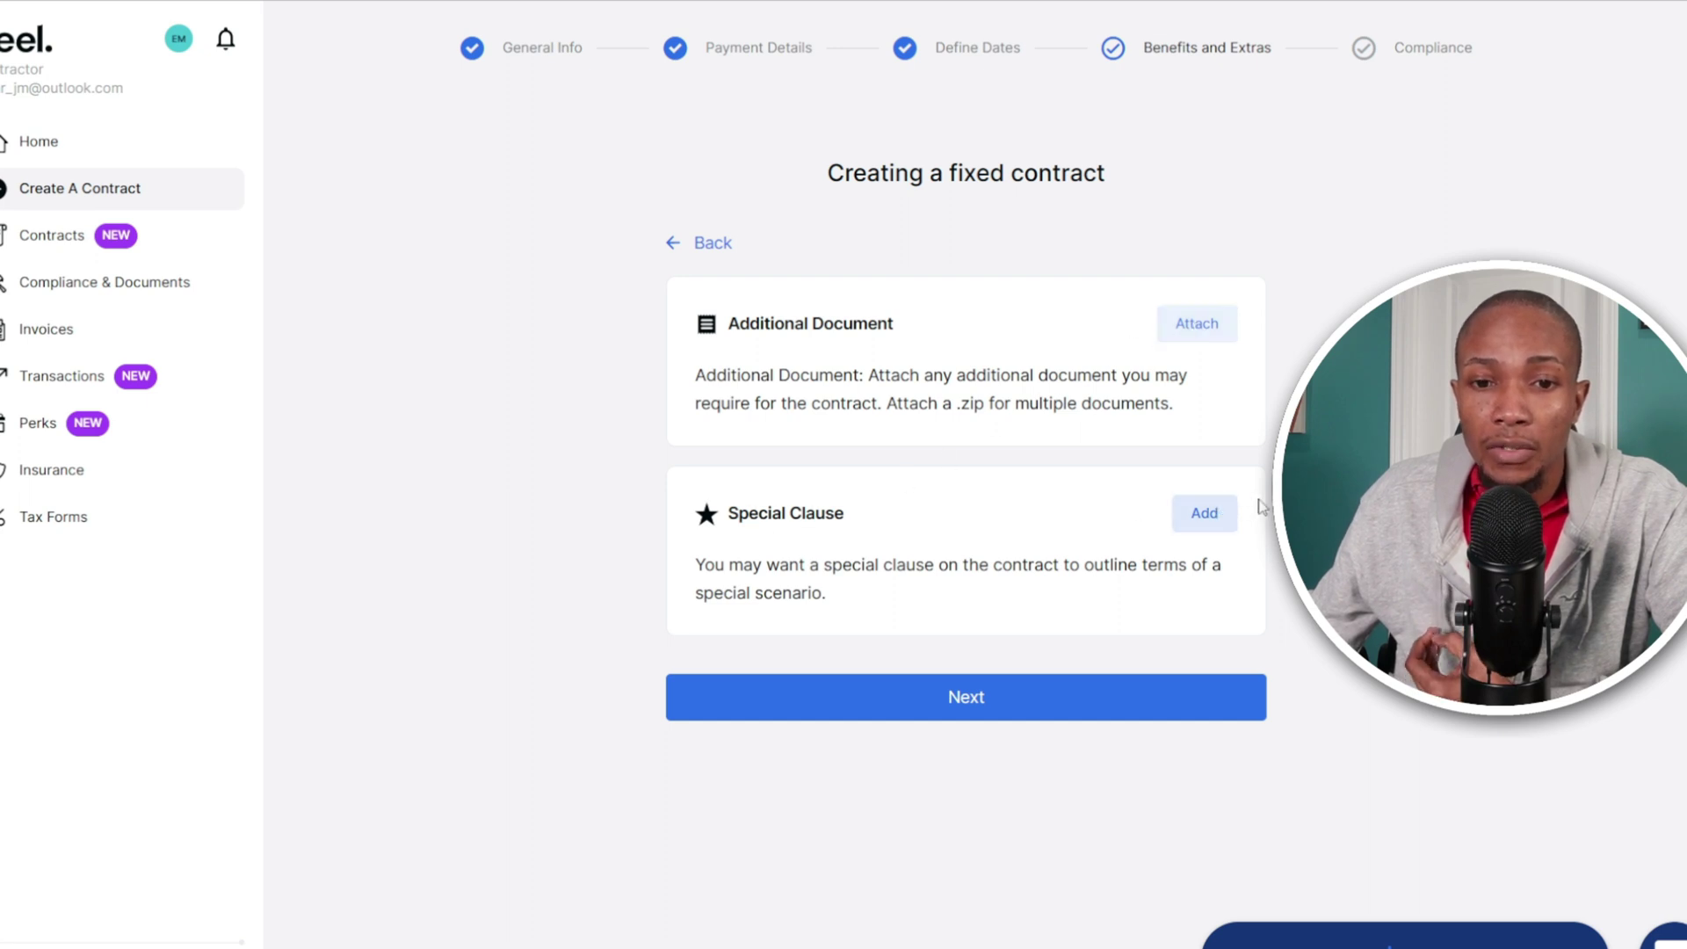
# - Skip Benefits and Extras and create the contract with the Deel contract and compliance documents
pyautogui.click(966, 708)
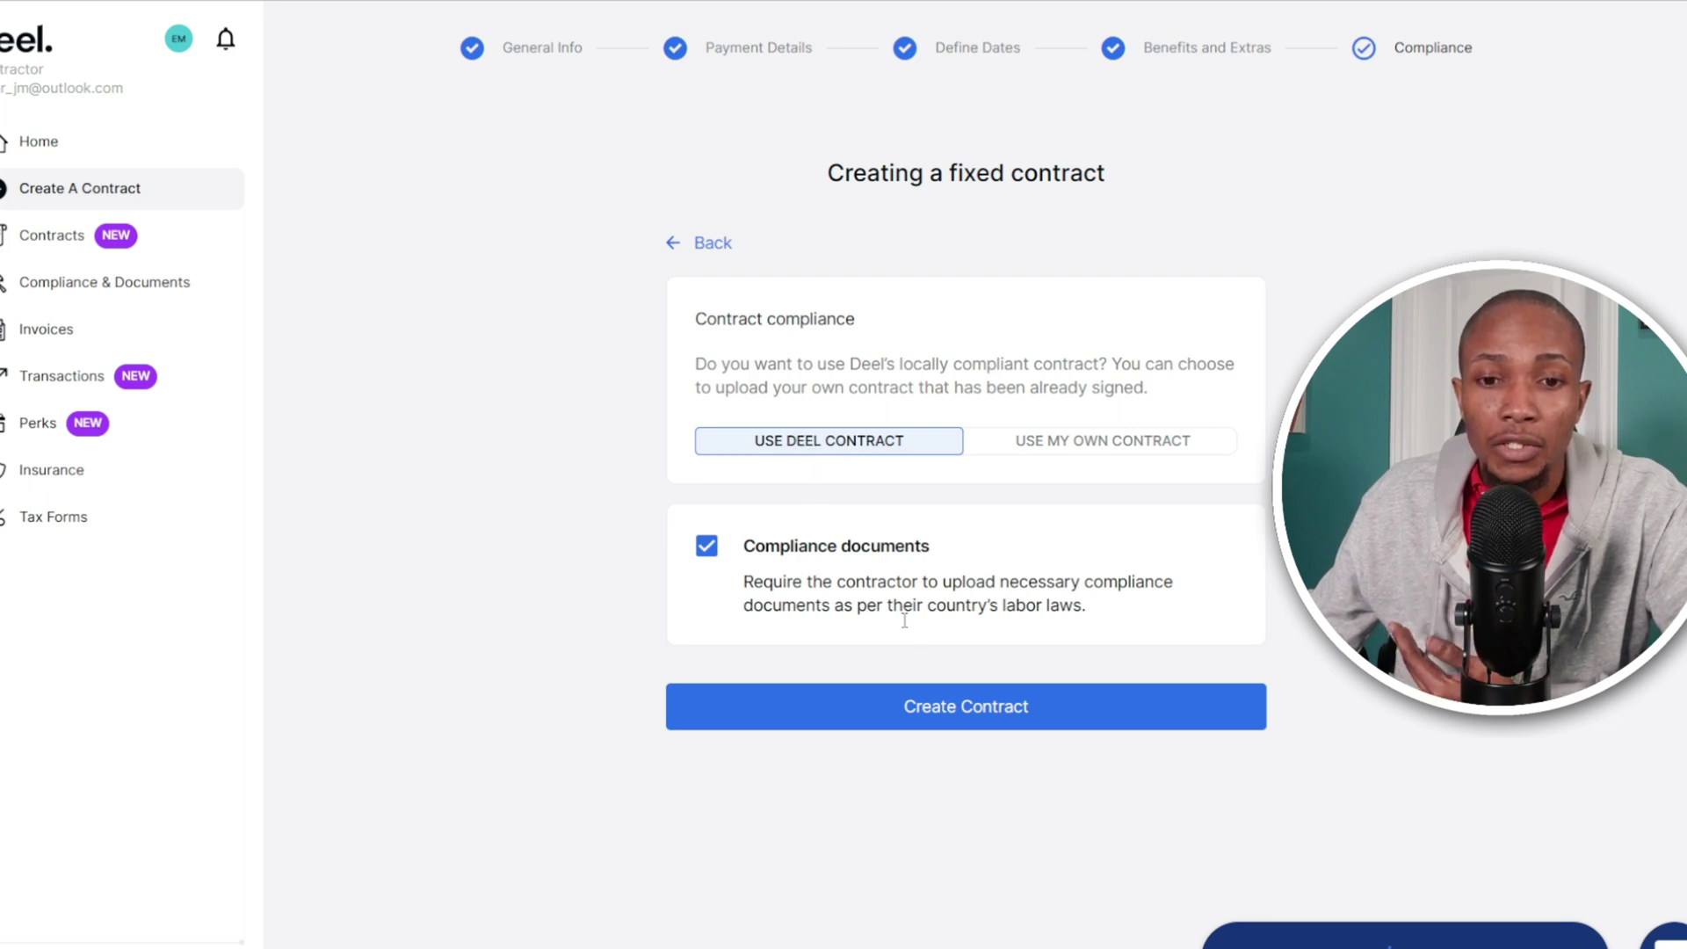
pyautogui.click(918, 710)
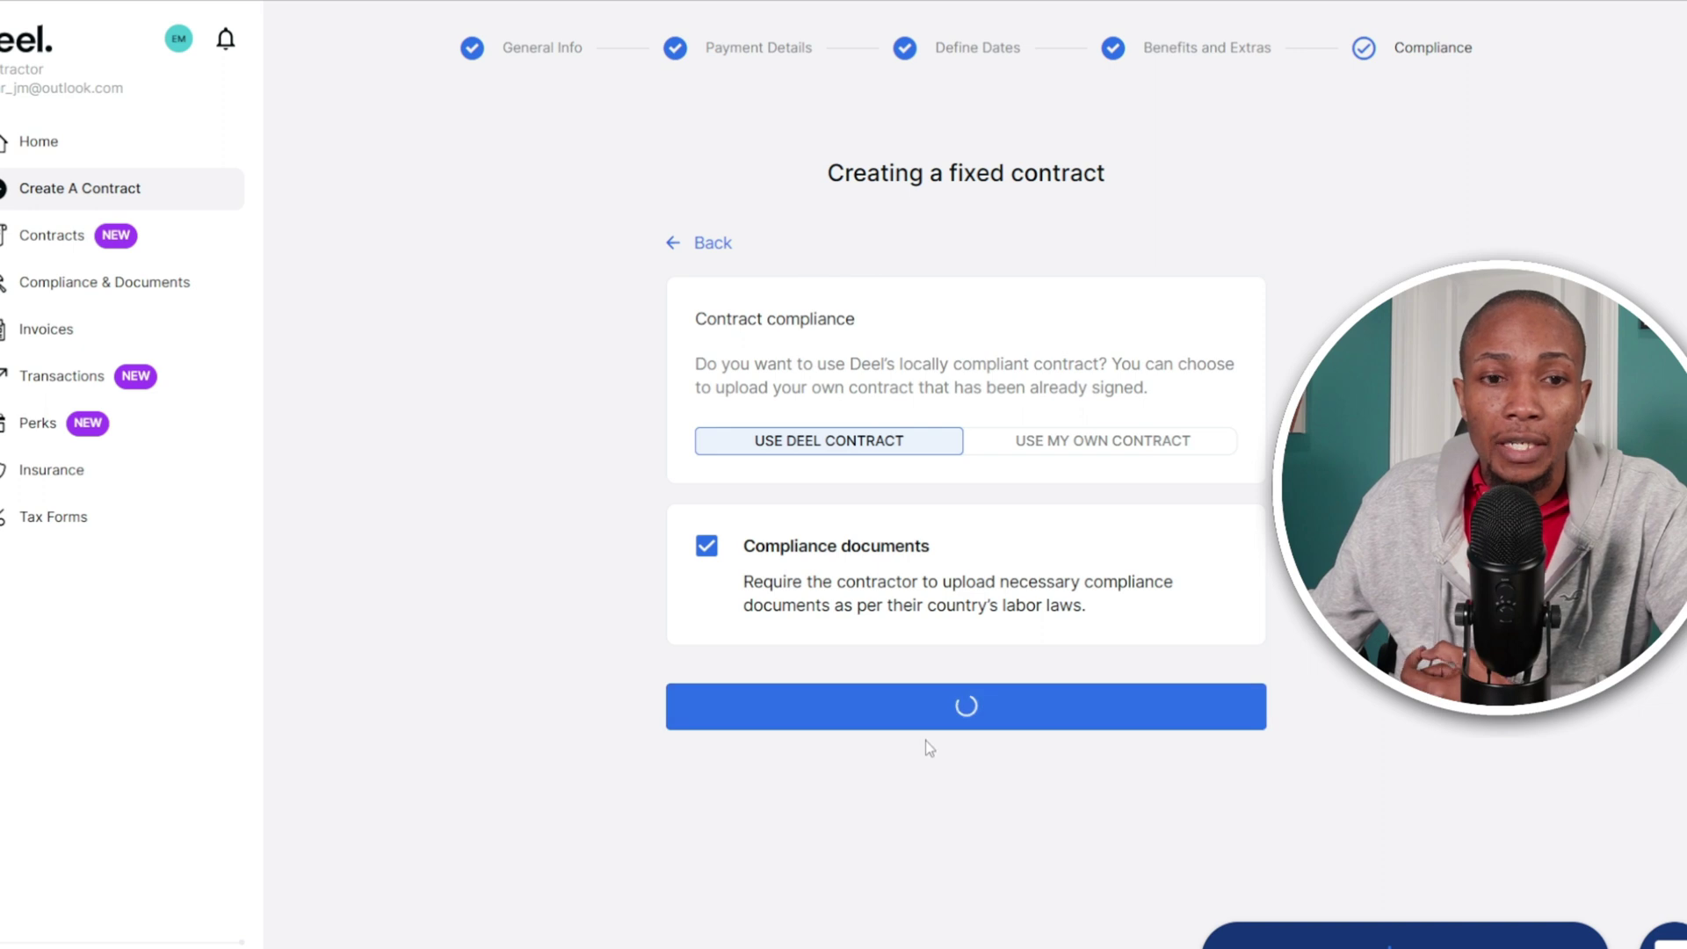
pyautogui.scroll(-15, 875, 509)
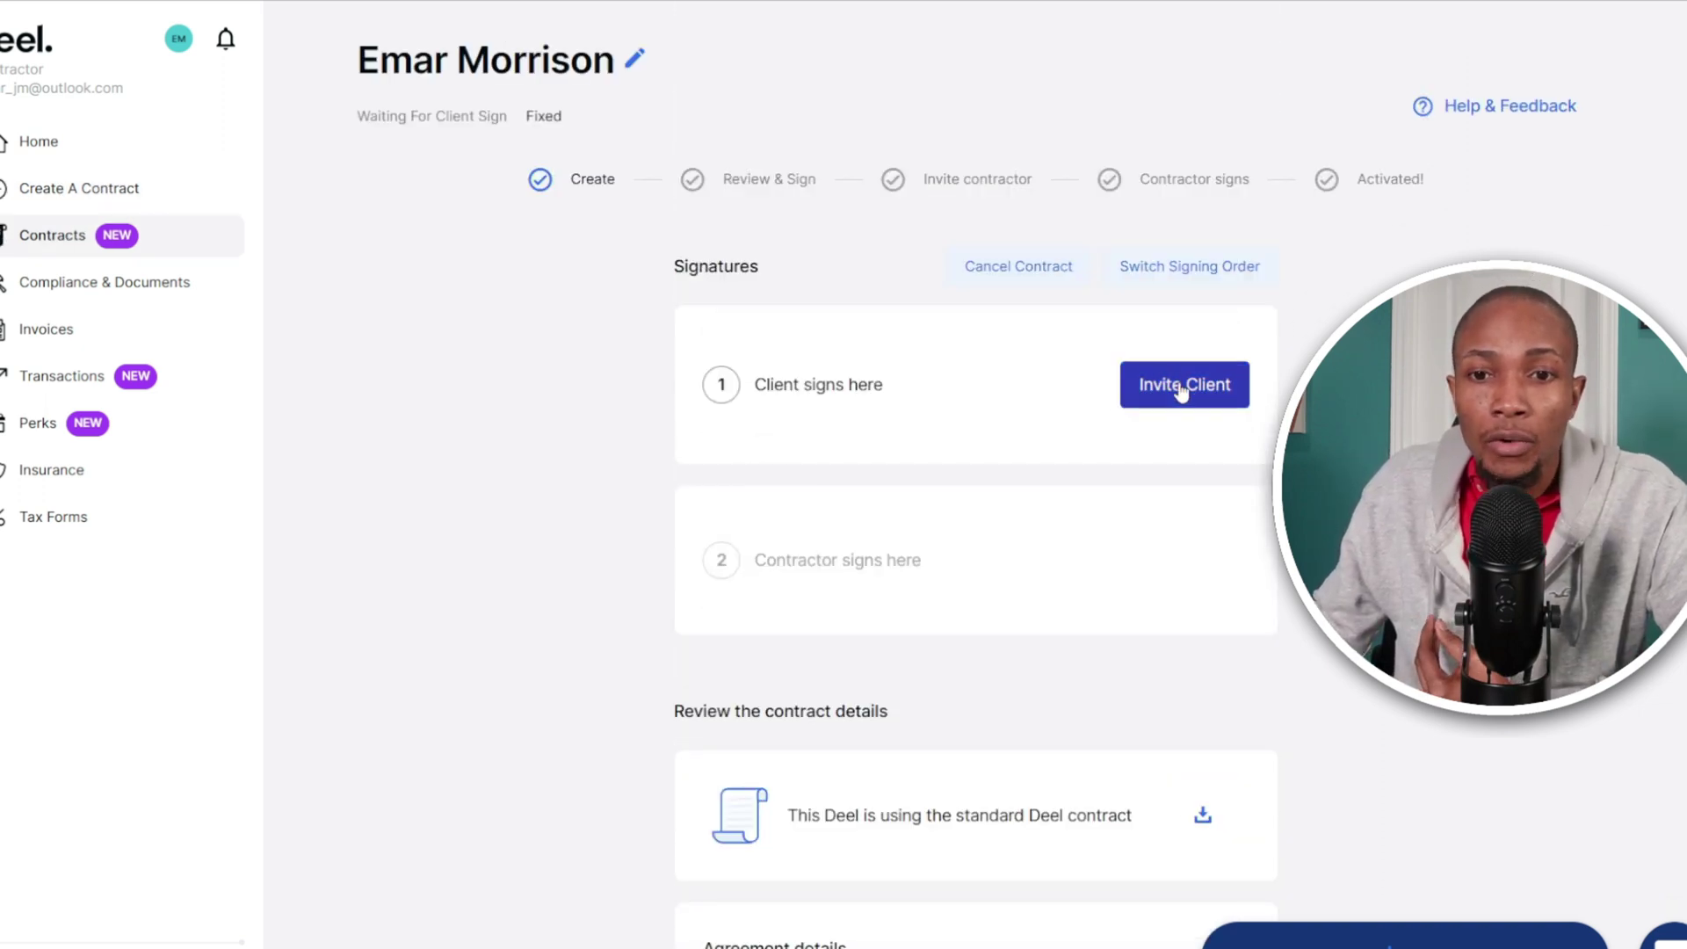
# - Invite the client using the saved email suggestion, then view the onboarding checklist
pyautogui.click(1177, 382)
pyautogui.click(1092, 401)
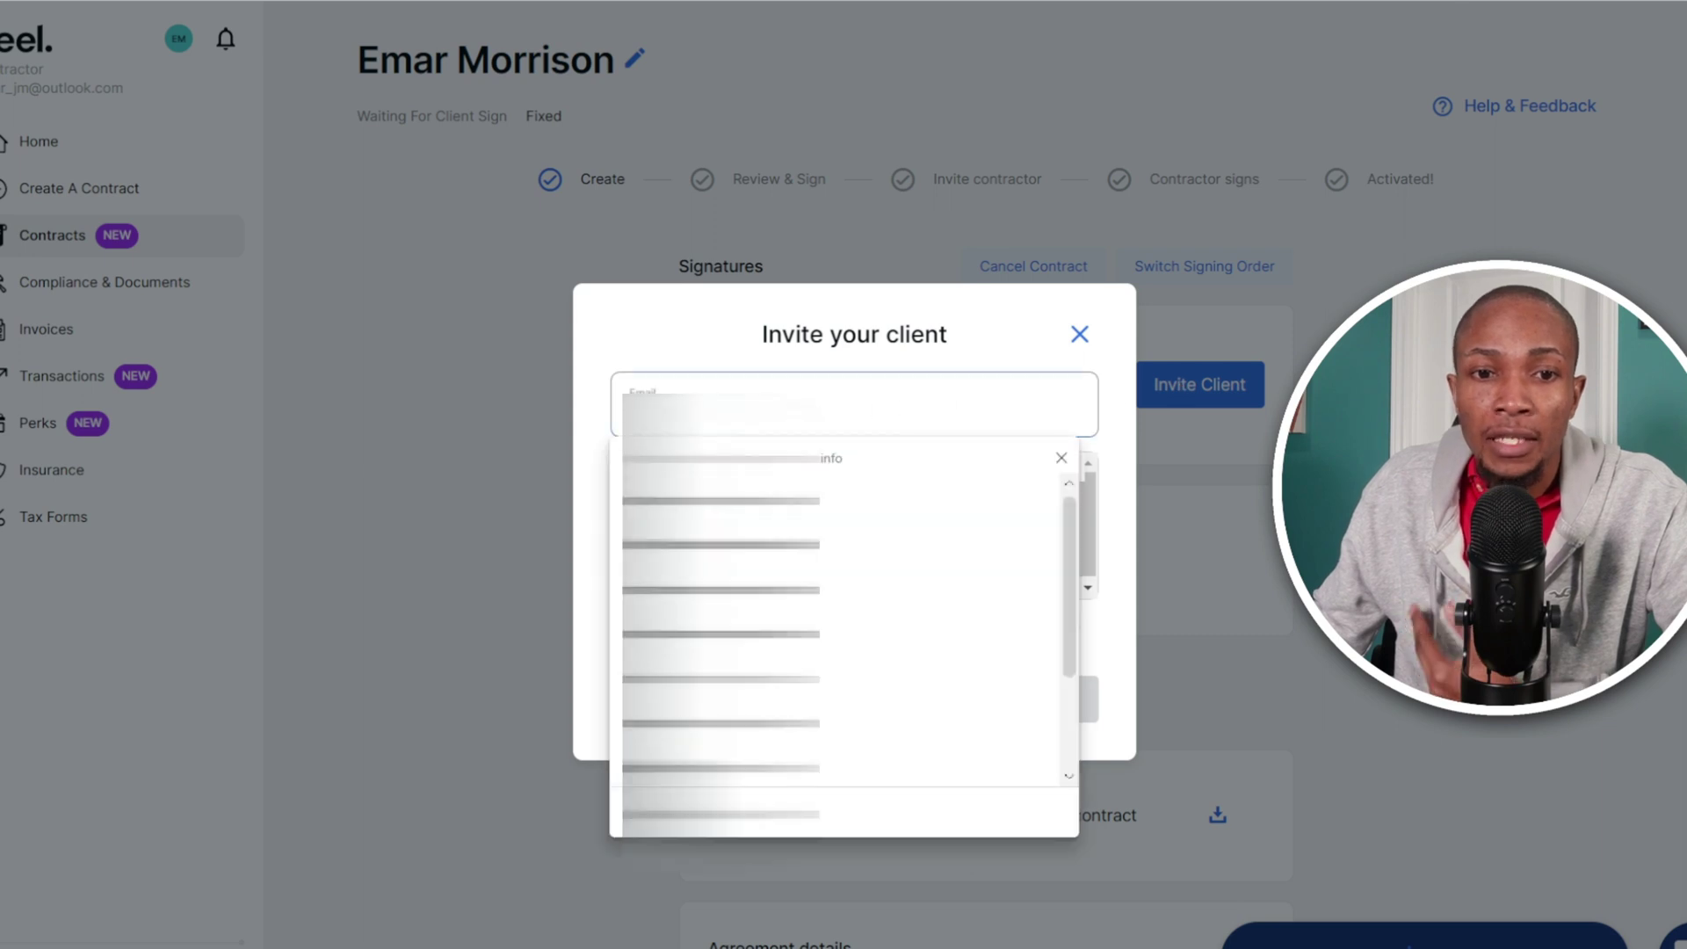
pyautogui.press('Down')
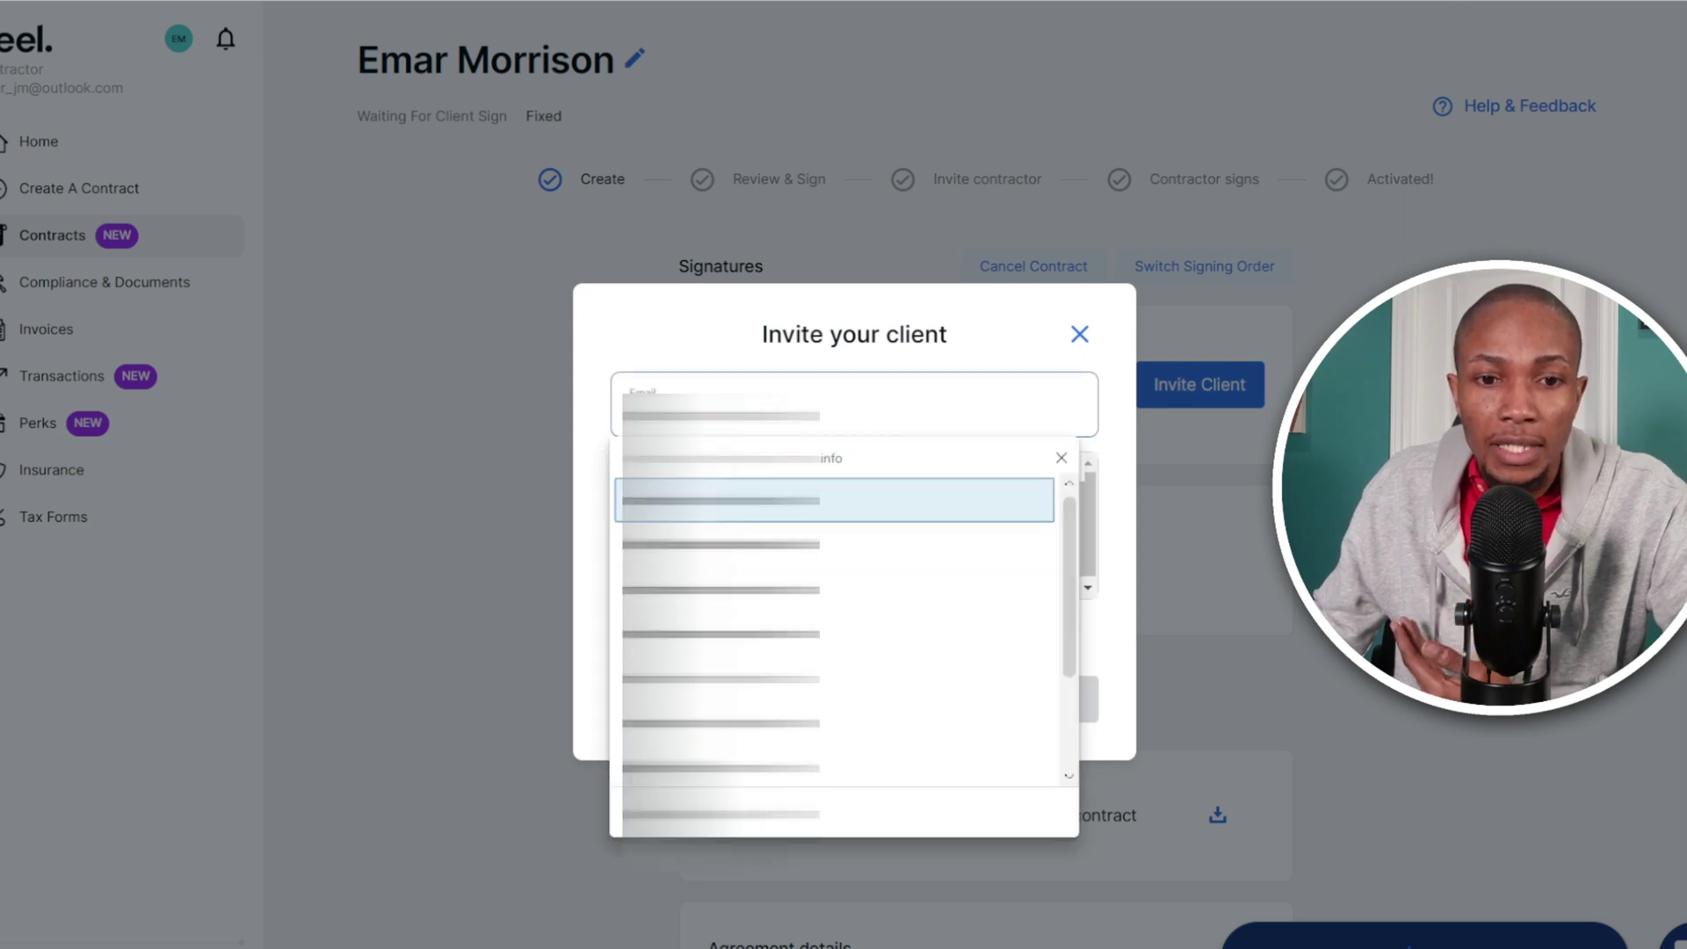
pyautogui.press('Down')
pyautogui.press('Down')
pyautogui.press('Down')
pyautogui.press('Return')
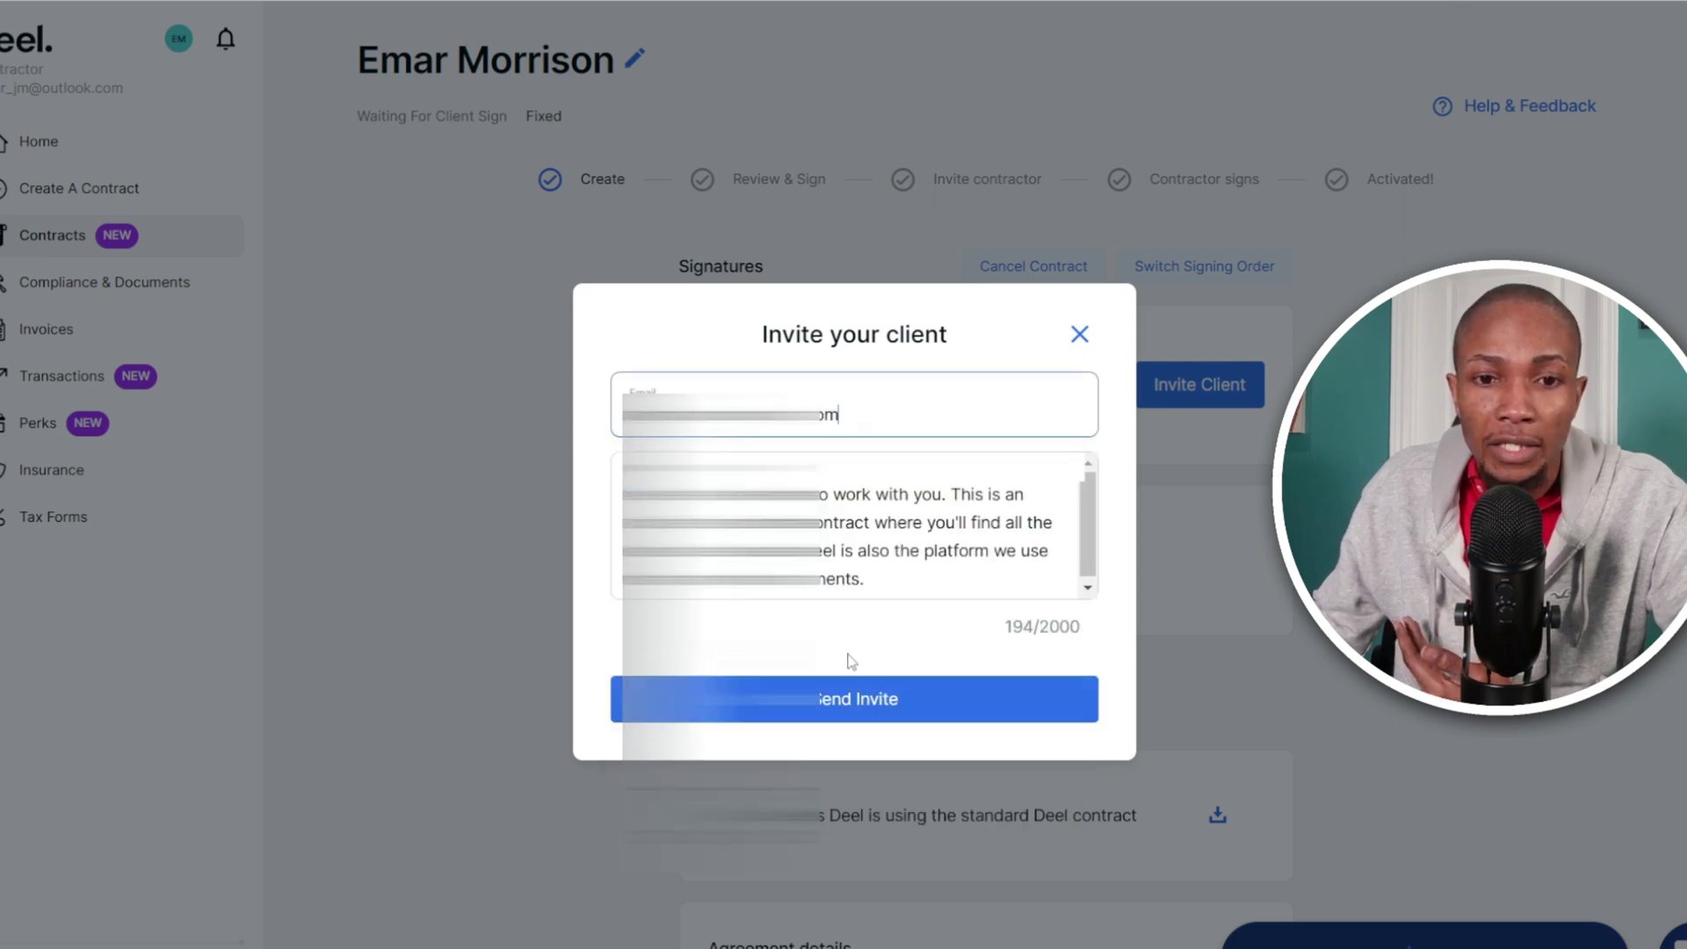
pyautogui.click(866, 703)
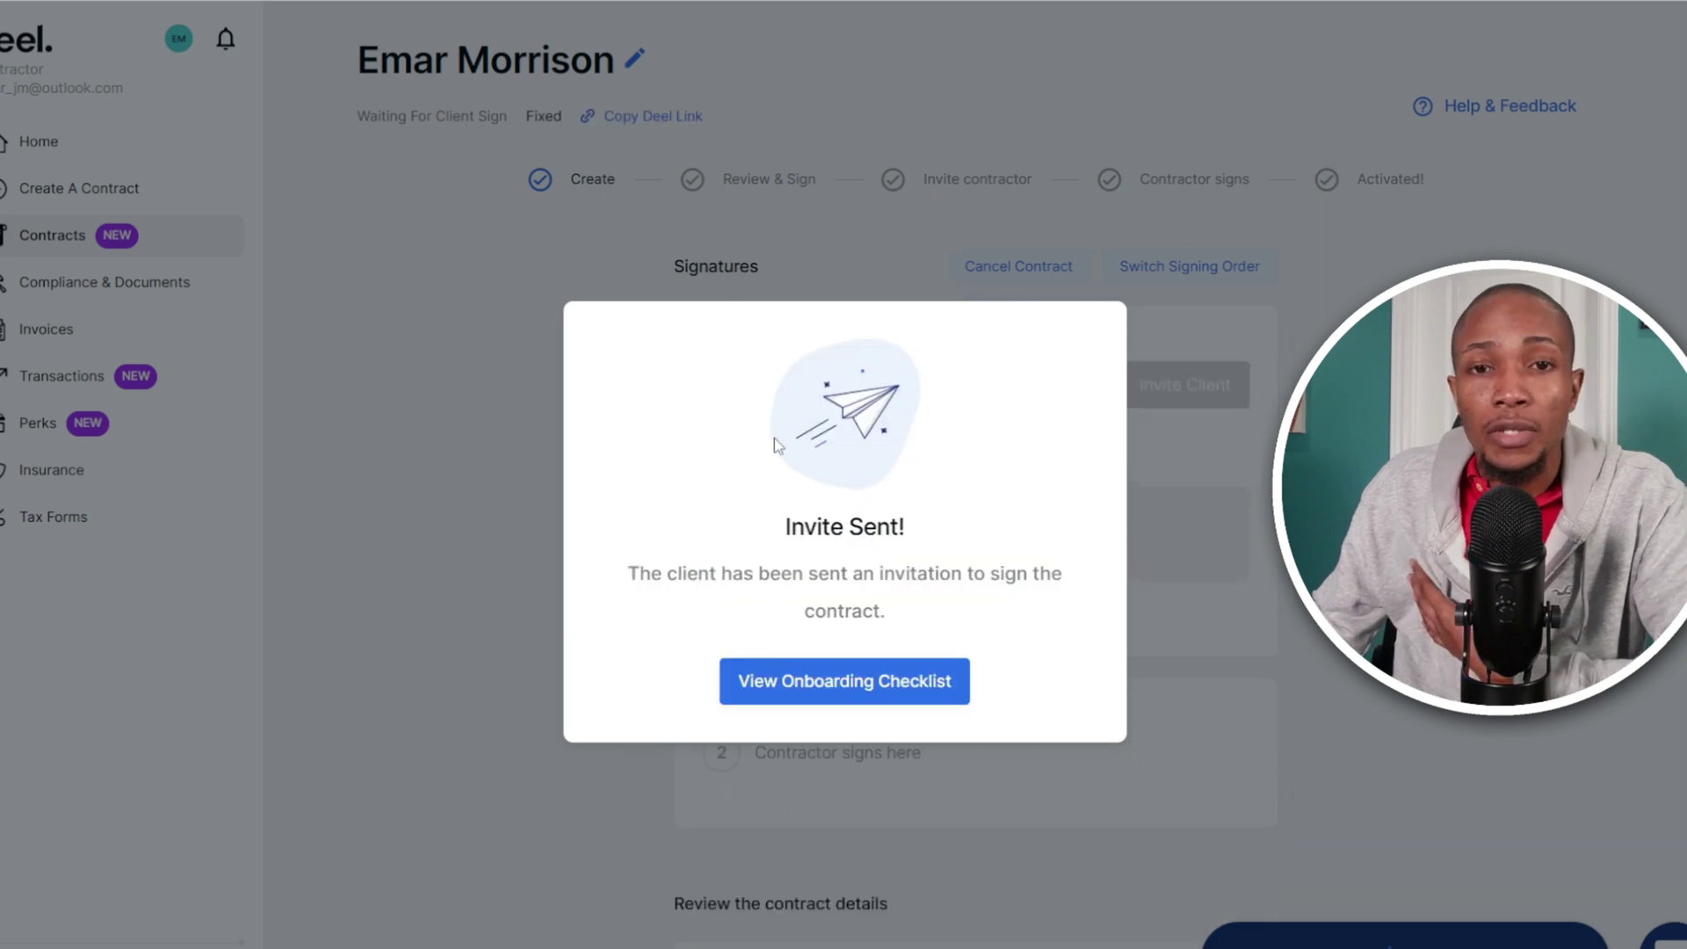
pyautogui.click(810, 692)
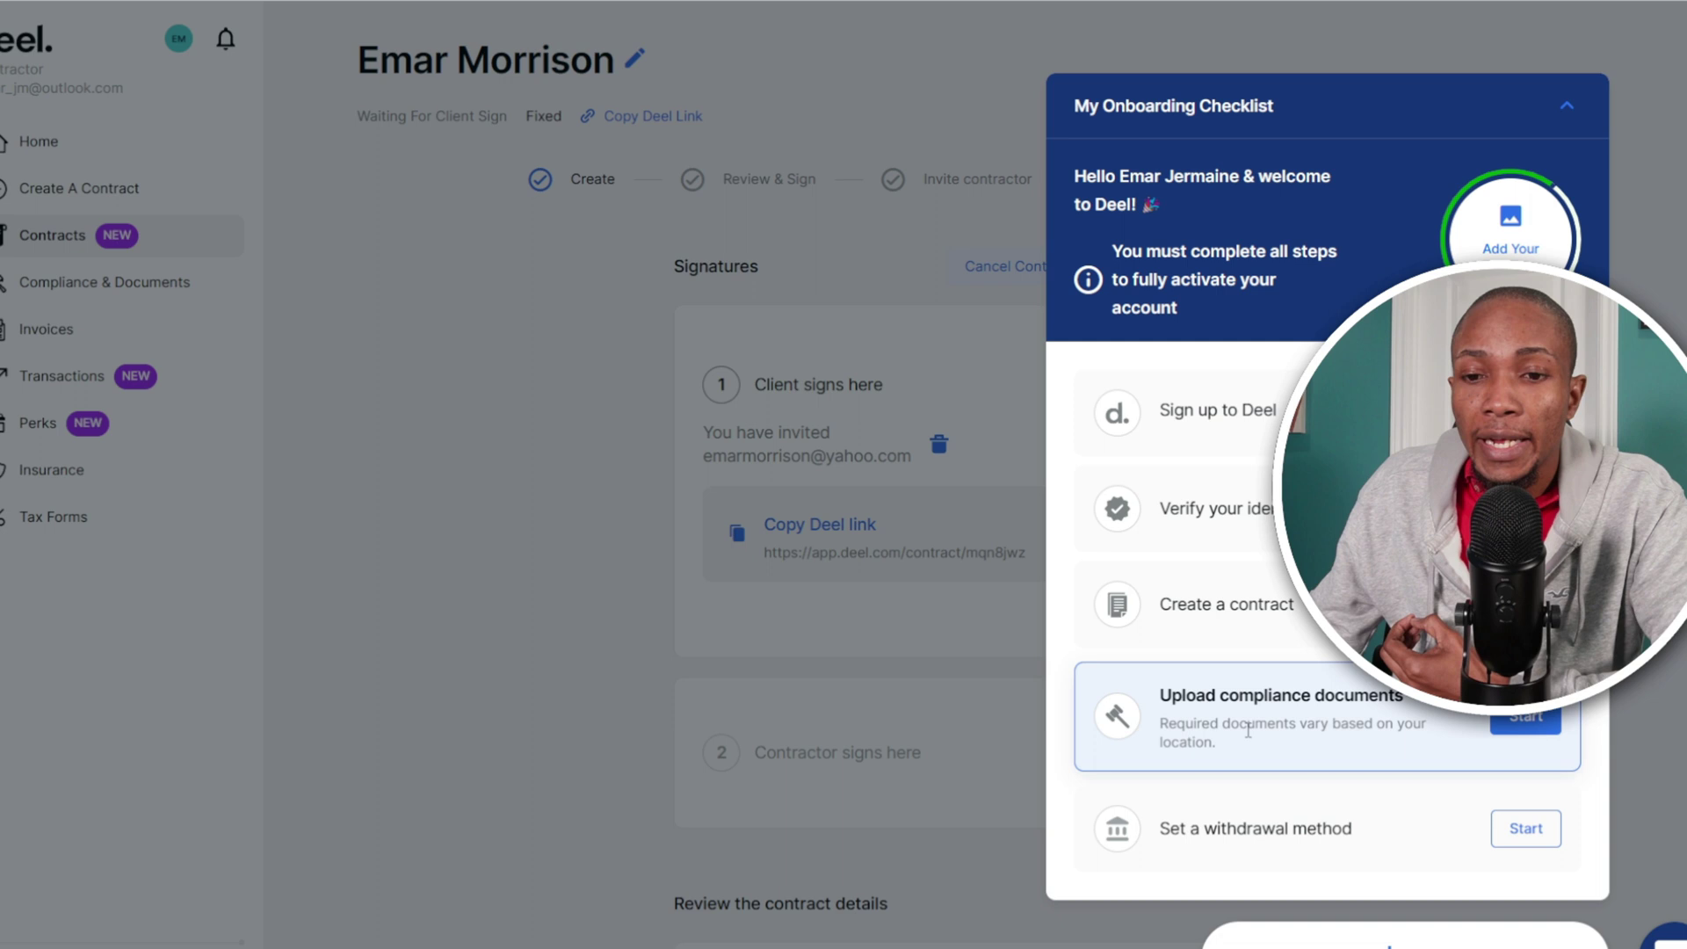
# - Start the compliance documents step, browse the required and optional Jamaican documents, then return Home
pyautogui.click(1521, 727)
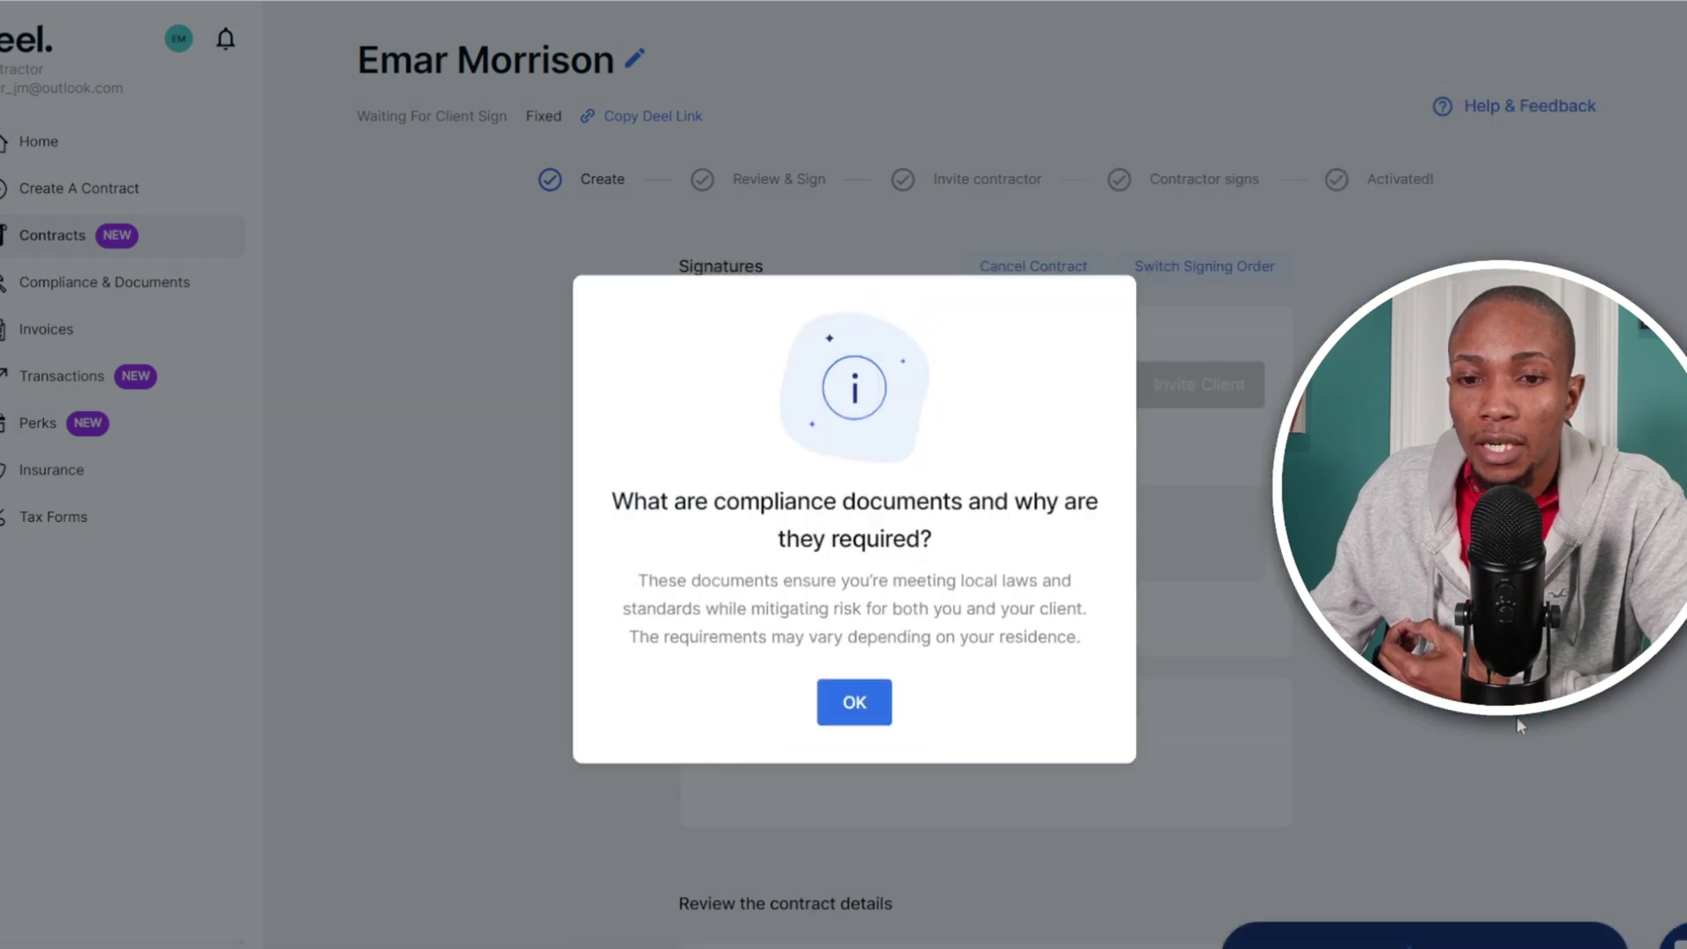
pyautogui.click(850, 700)
pyautogui.scroll(-4, 800, 457)
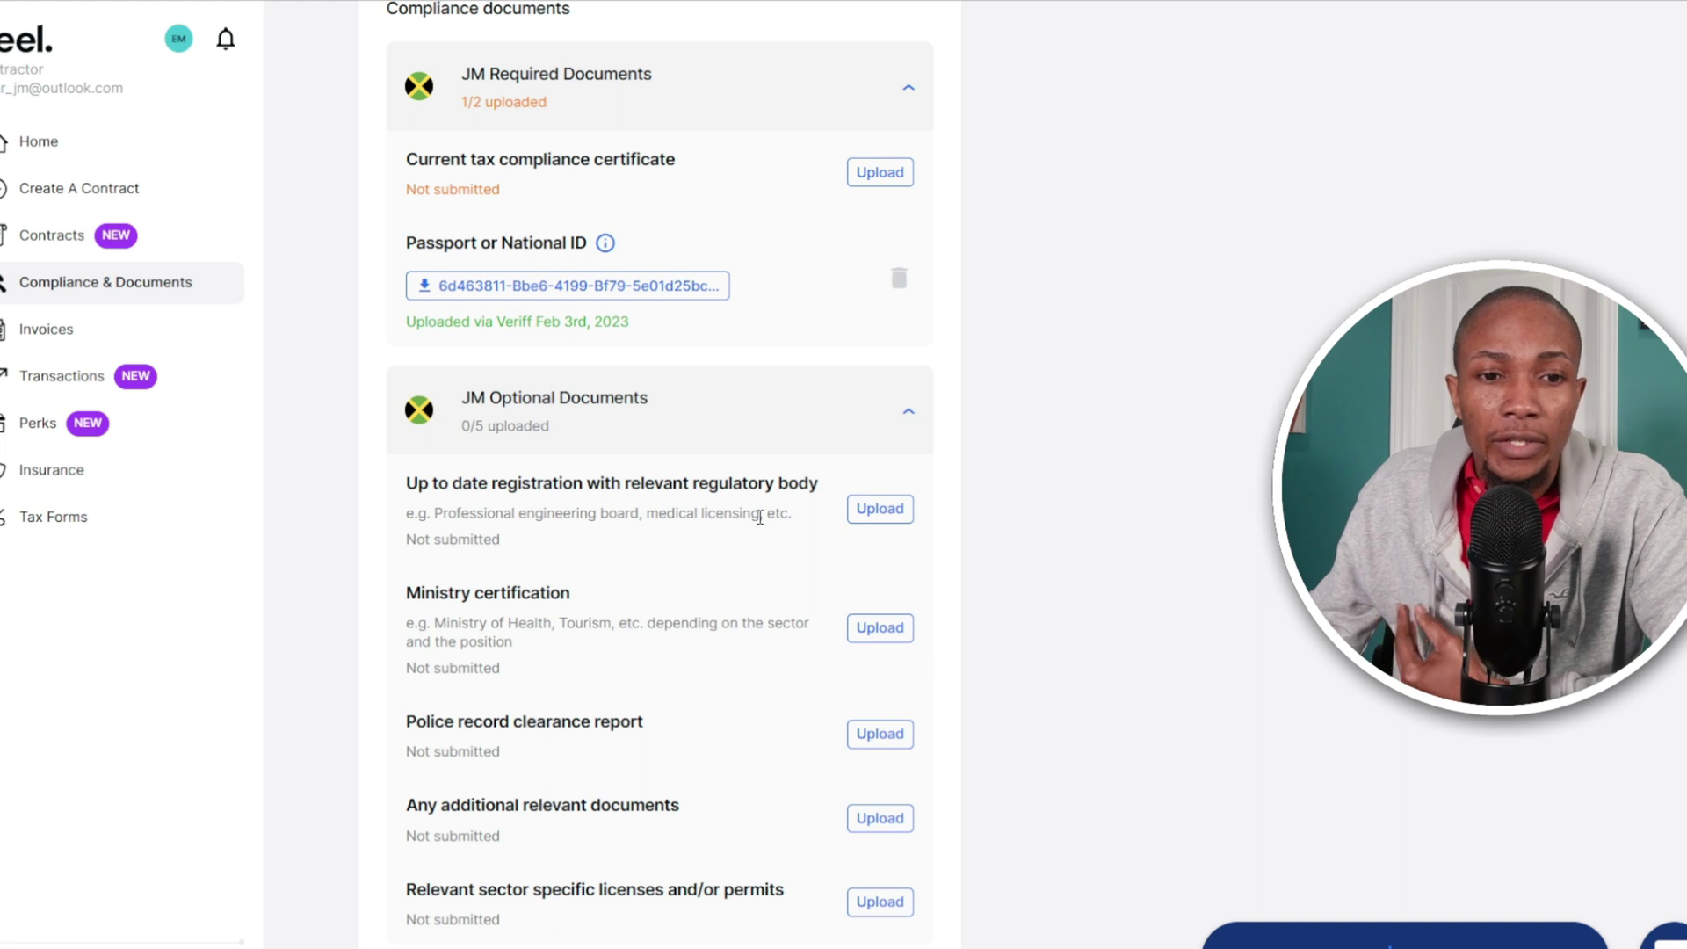
pyautogui.scroll(-2, 760, 517)
pyautogui.scroll(5, 603, 382)
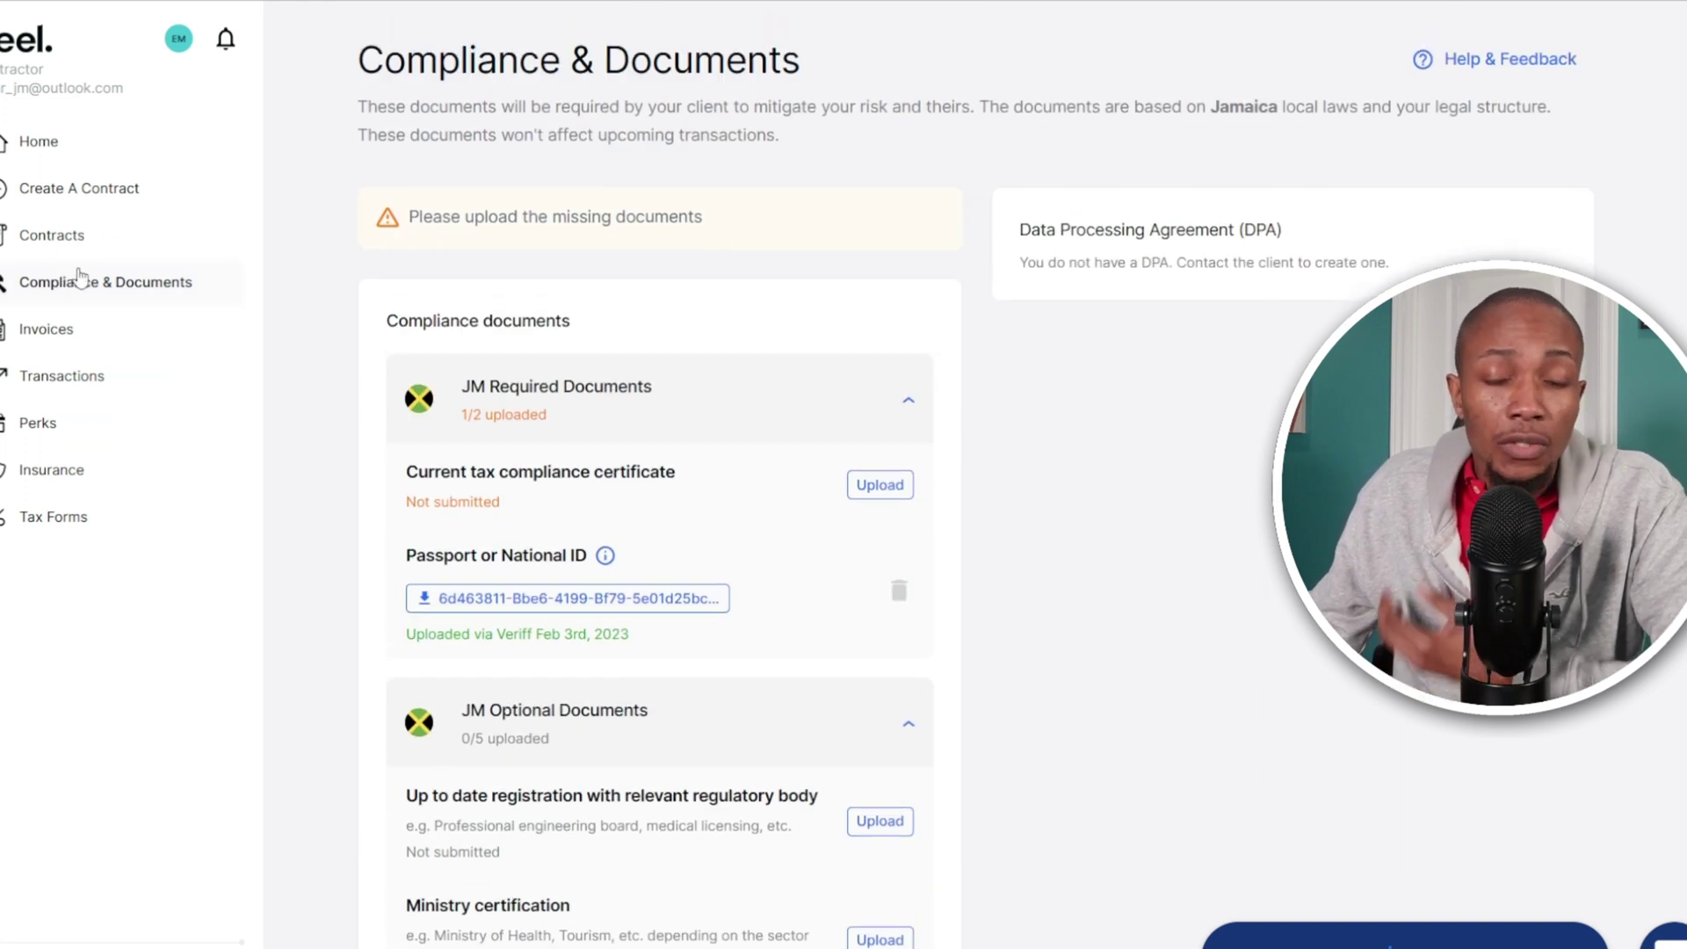
pyautogui.click(29, 150)
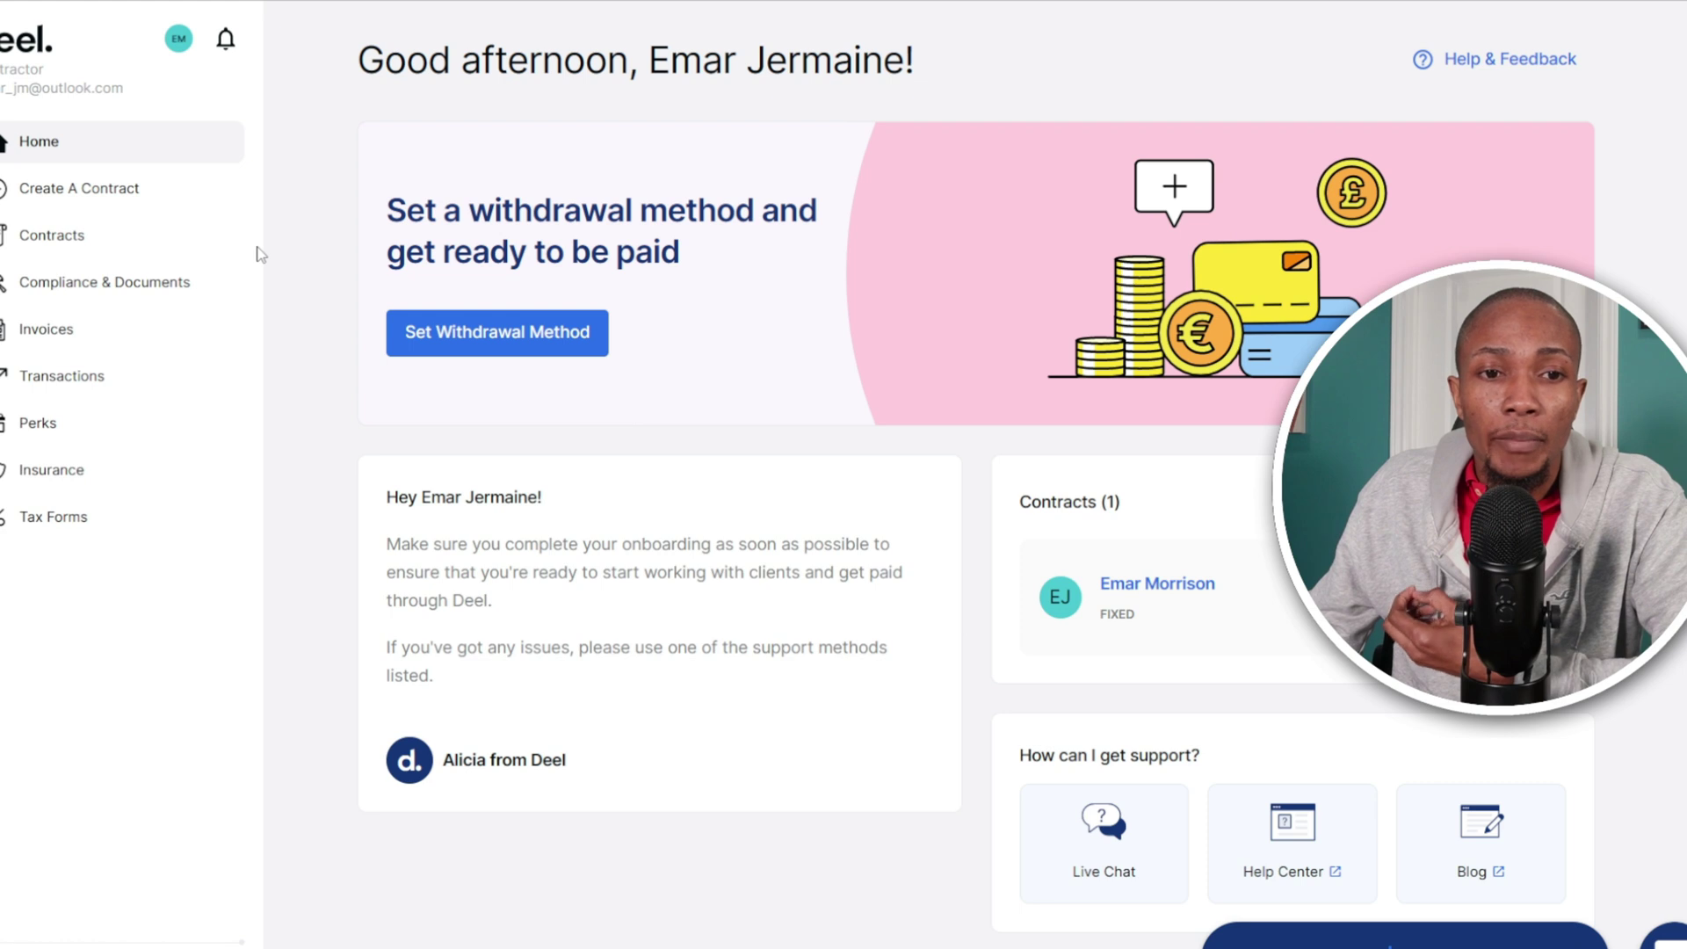
# - Start Set Withdrawal Method from the home page to reach the list of withdrawal options
pyautogui.click(457, 335)
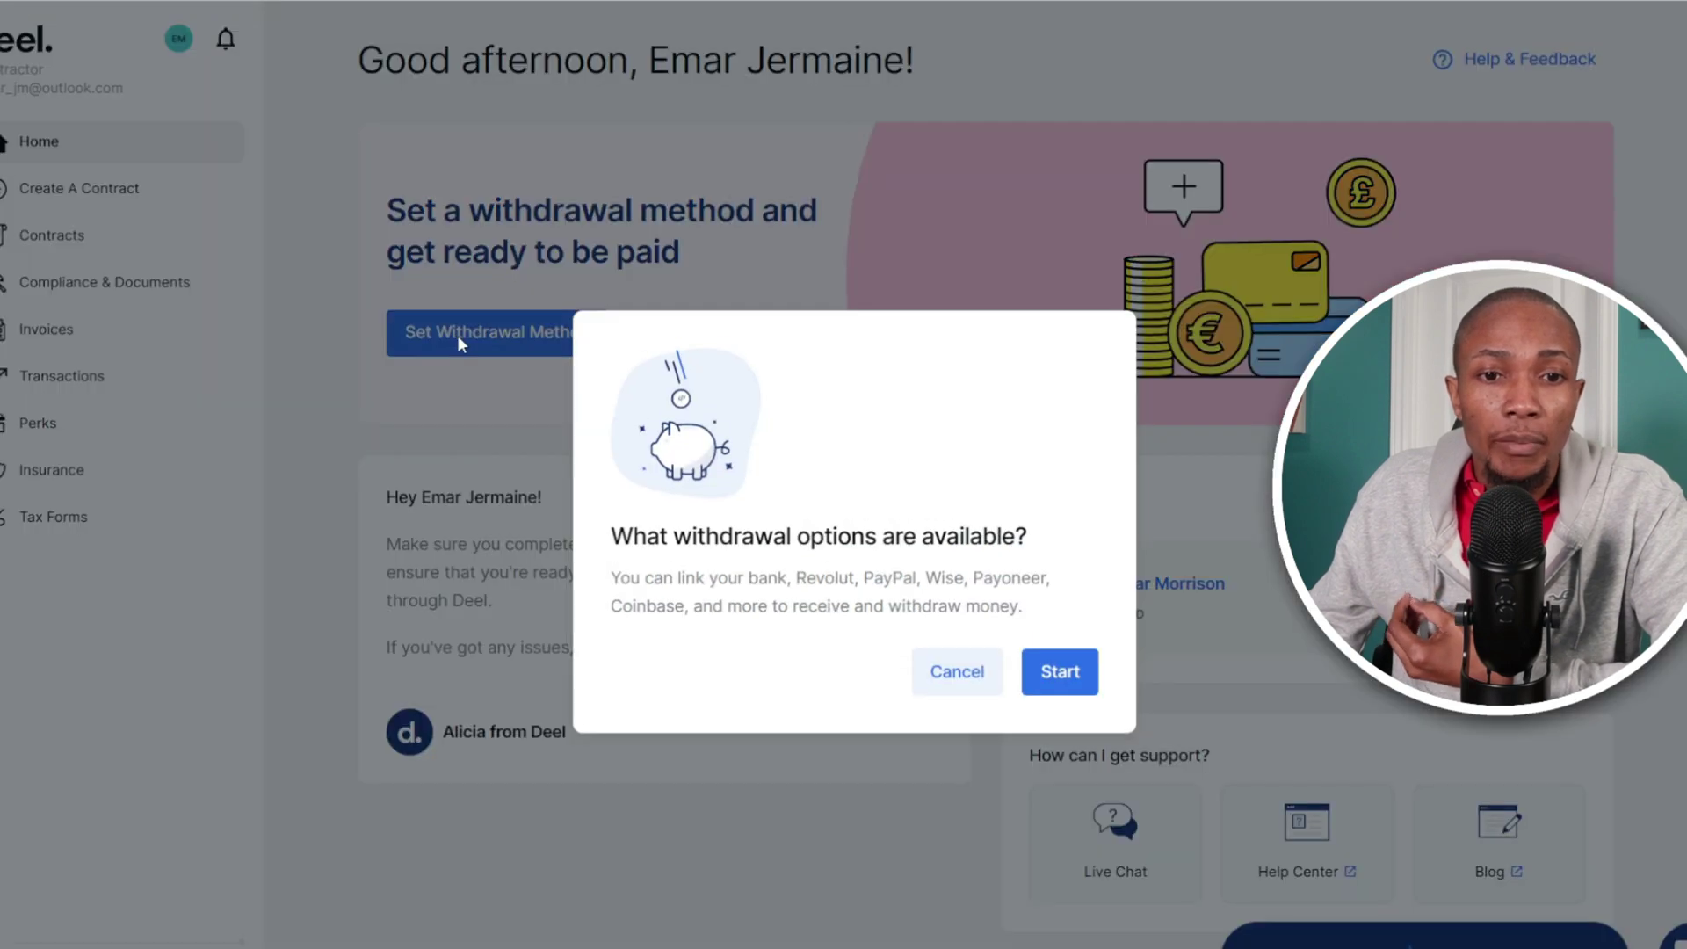
pyautogui.click(1046, 671)
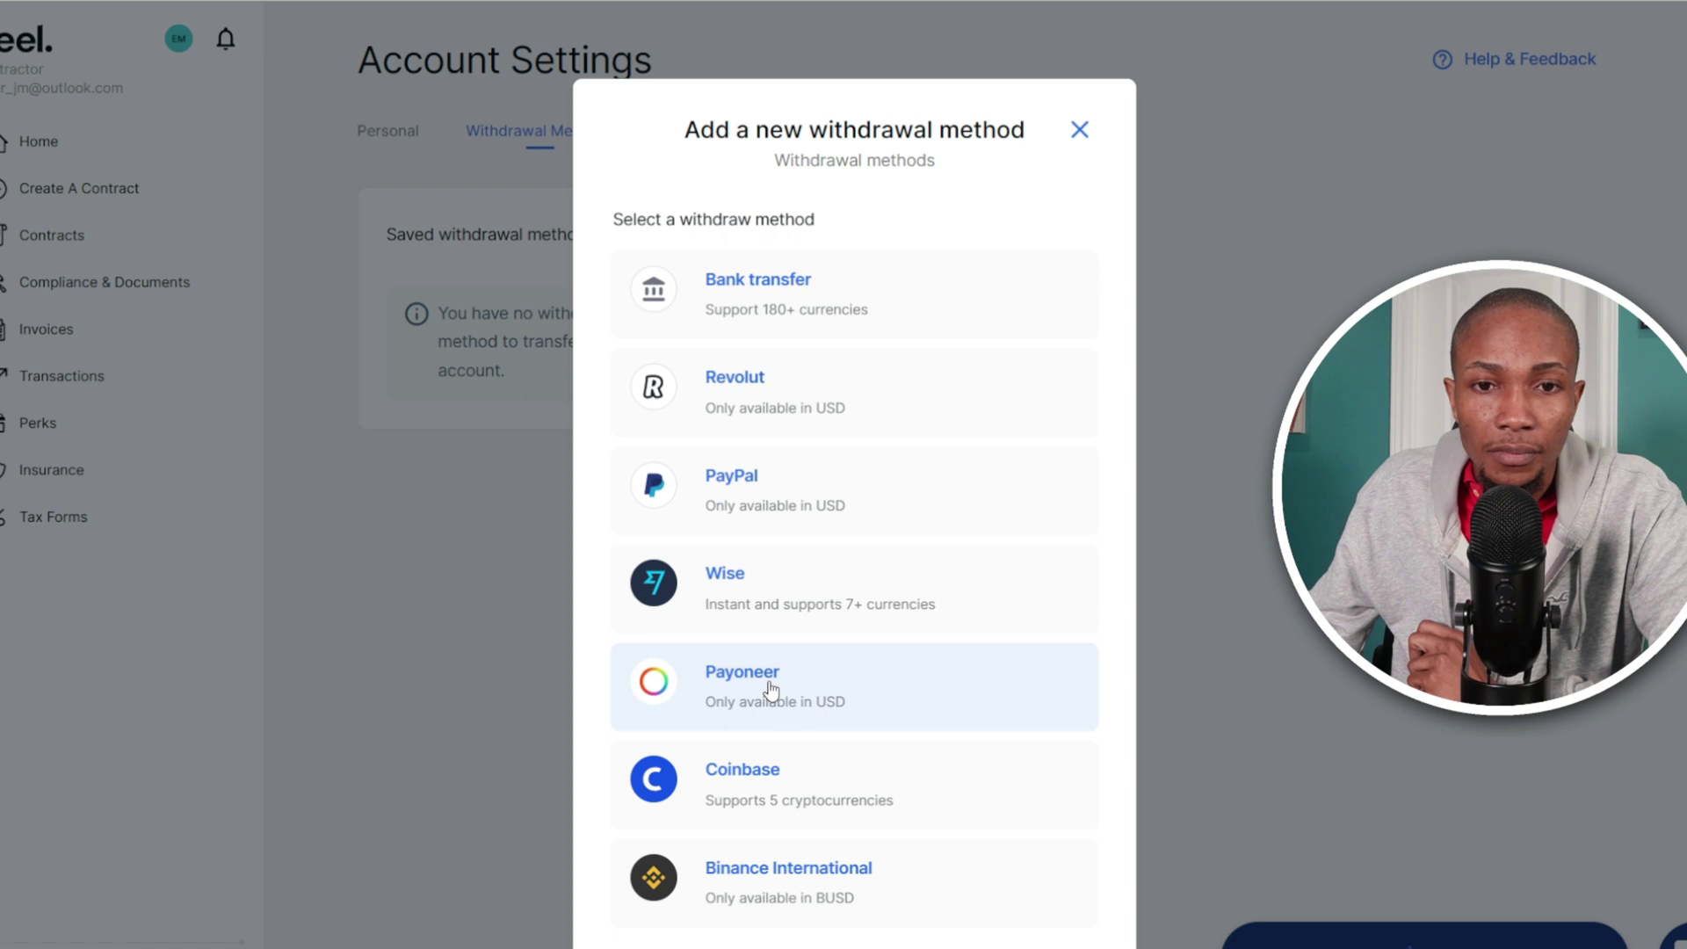
# - Choose Wise as the withdrawal method and check its Personal account type and USD currency fields
pyautogui.click(752, 598)
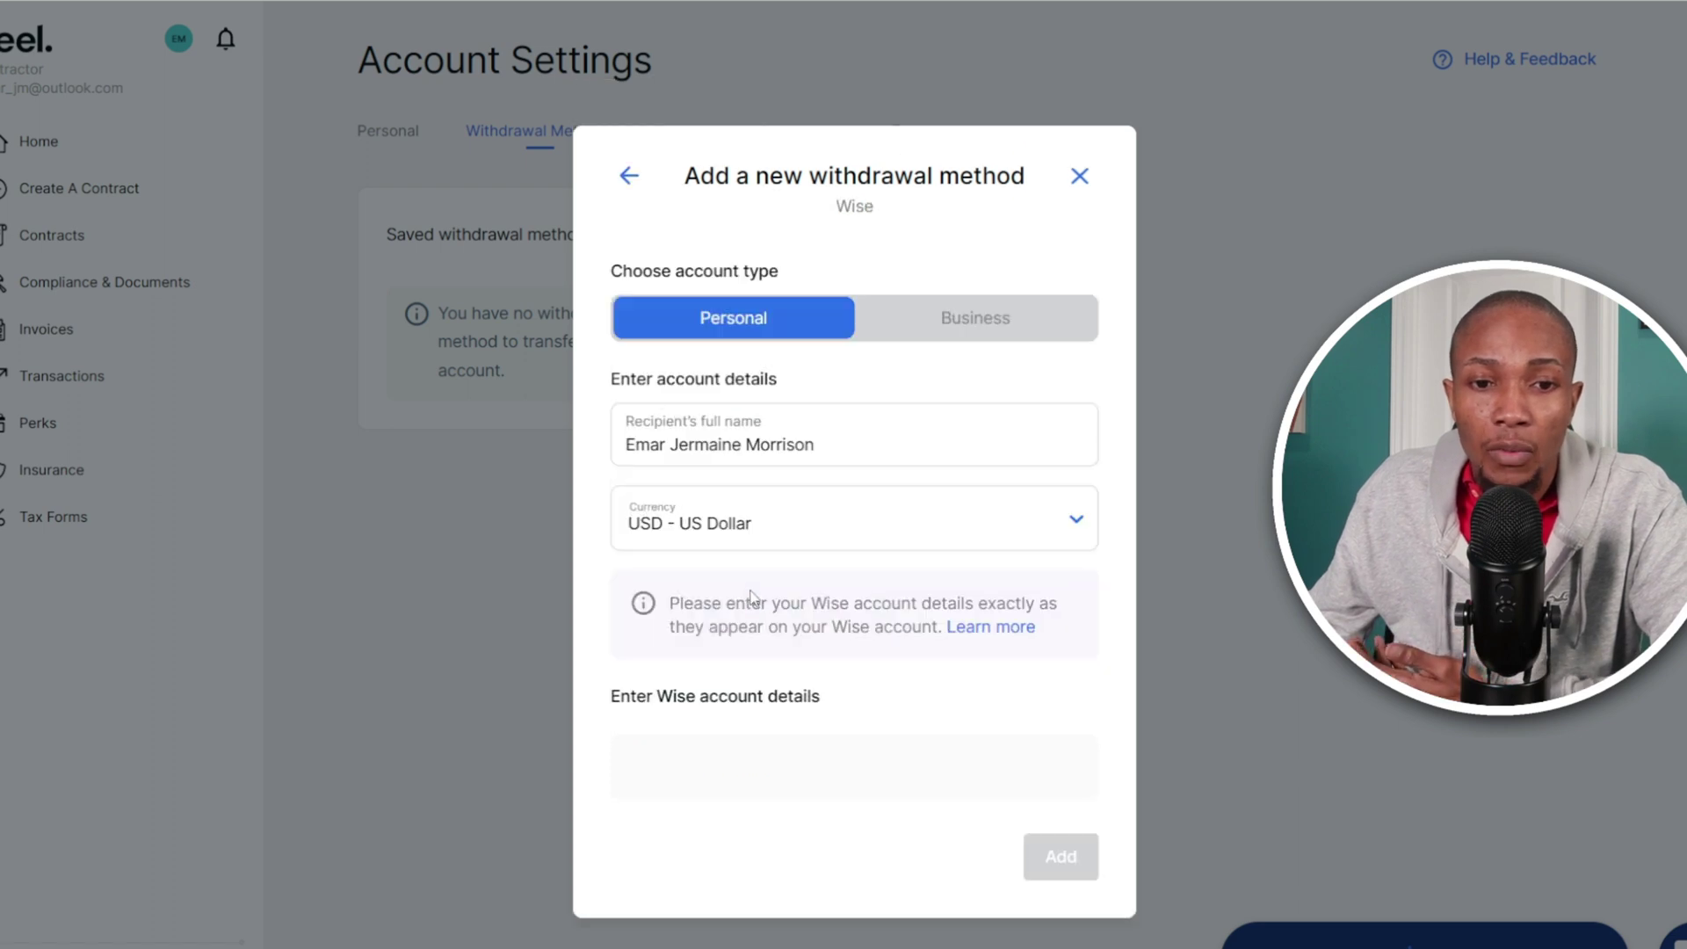
pyautogui.scroll(-2, 732, 640)
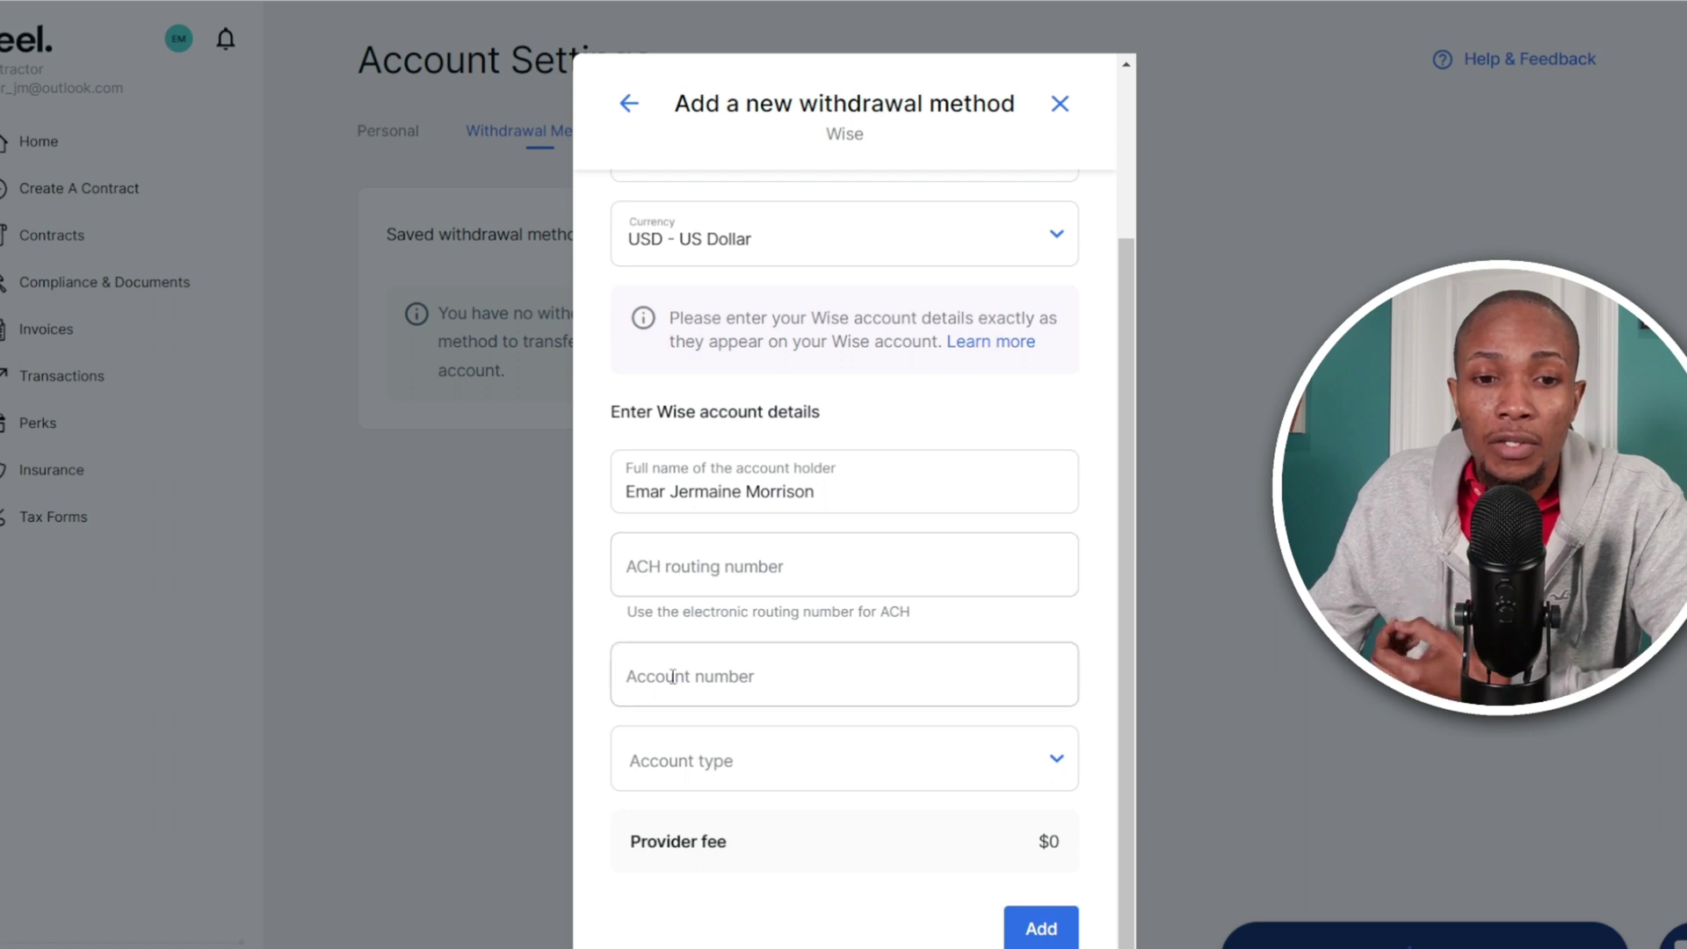
pyautogui.click(1035, 753)
pyautogui.click(1035, 753)
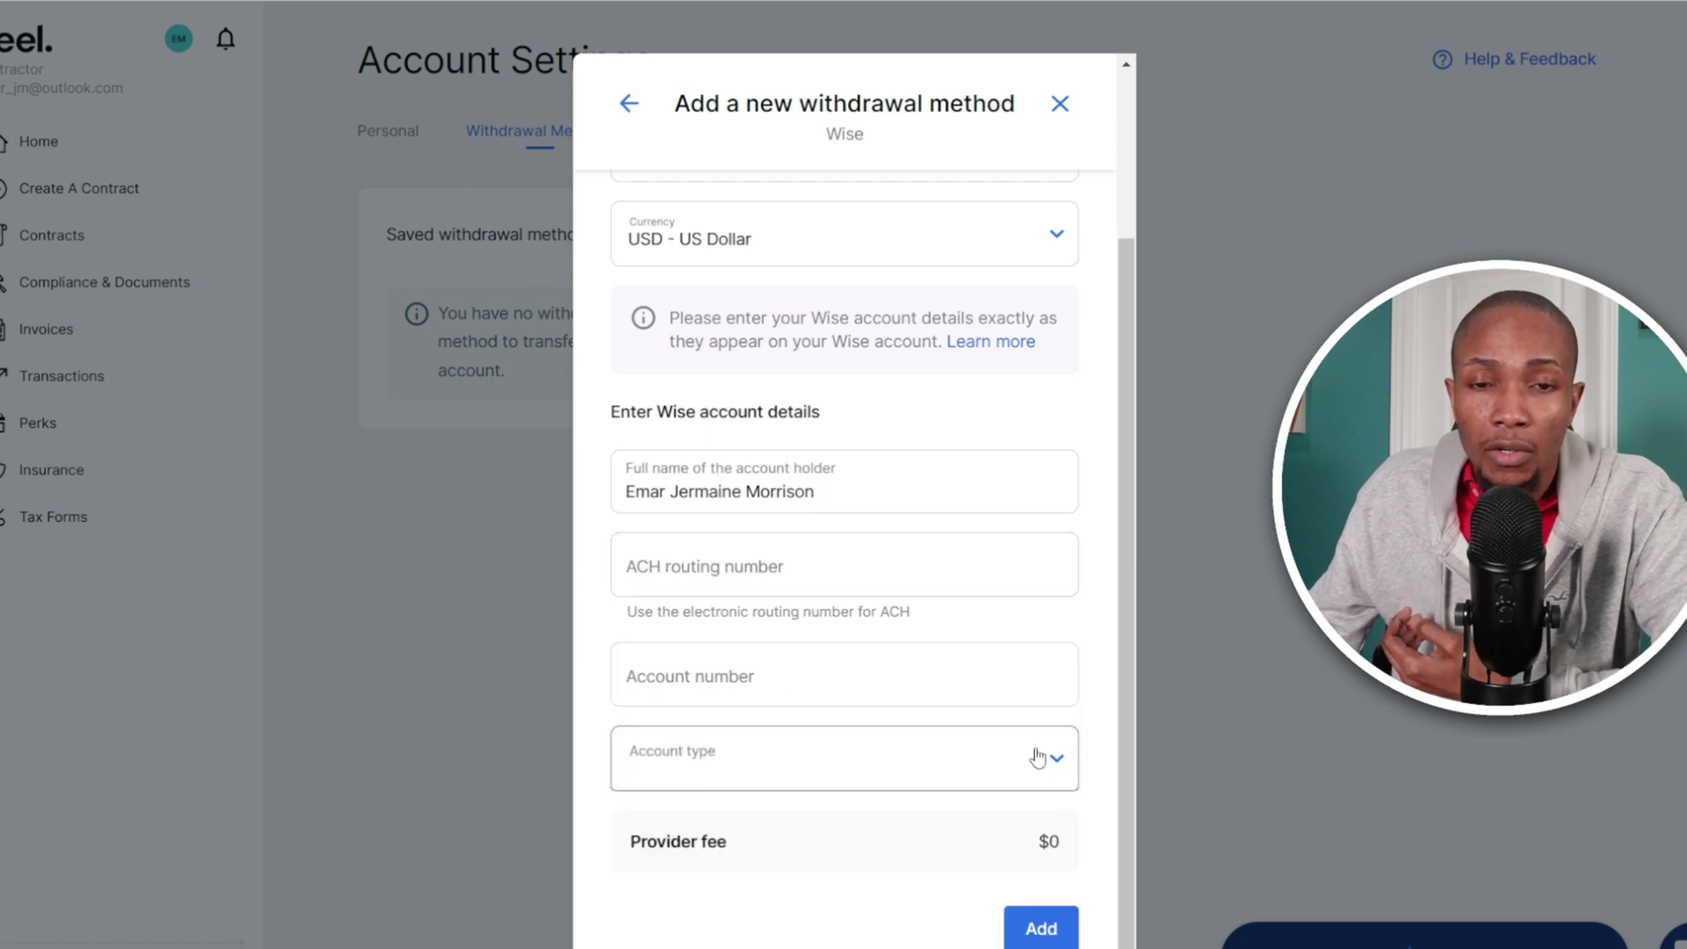